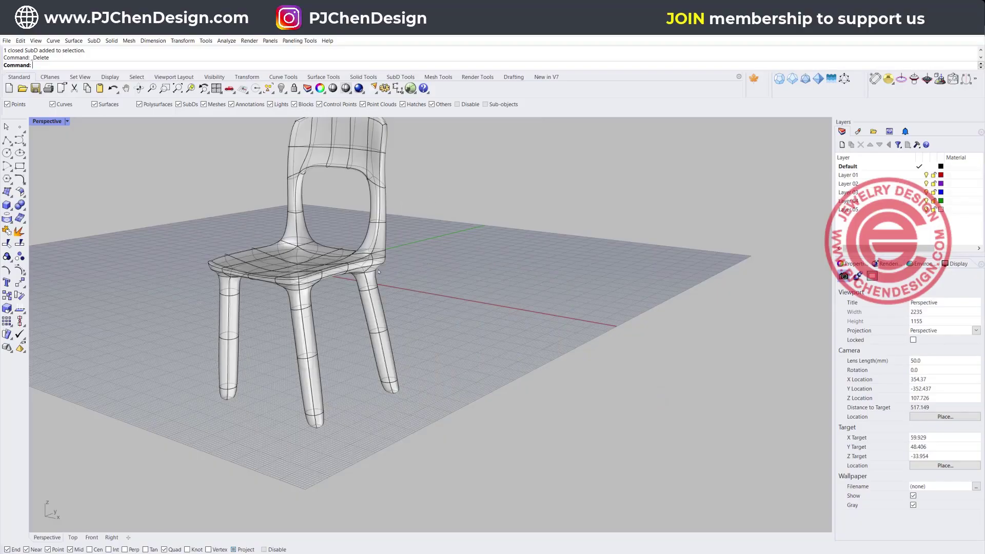
# Examine the finished chair from several sides and distances, first in the current display and then in Rendered display mode
pyautogui.moveTo(378, 272); pyautogui.dragTo(452, 280, button='right')
pyautogui.scroll(6, 418, 317)
pyautogui.scroll(-10, 451, 280)
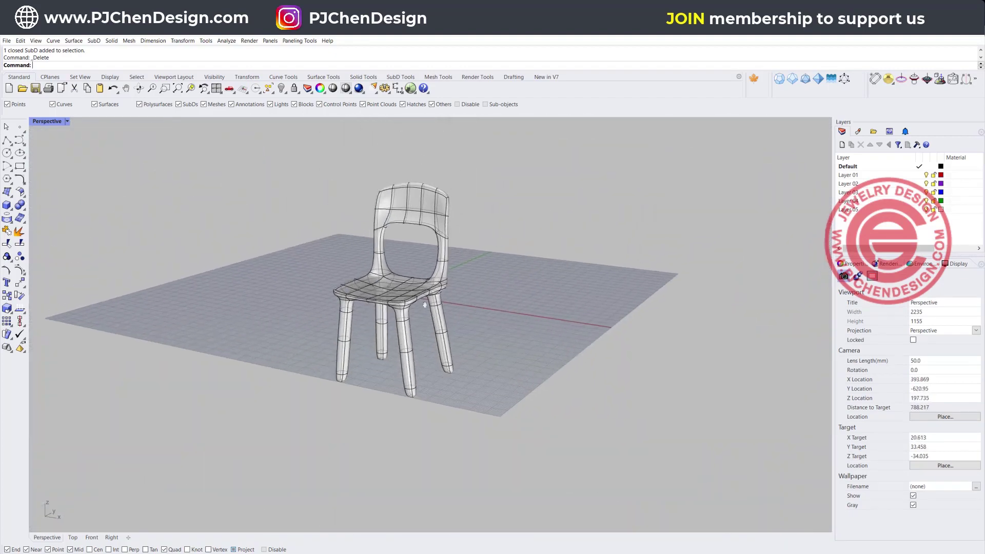
pyautogui.scroll(3, 420, 294)
pyautogui.moveTo(385, 277); pyautogui.dragTo(450, 277, button='right')
pyautogui.scroll(6, 442, 315)
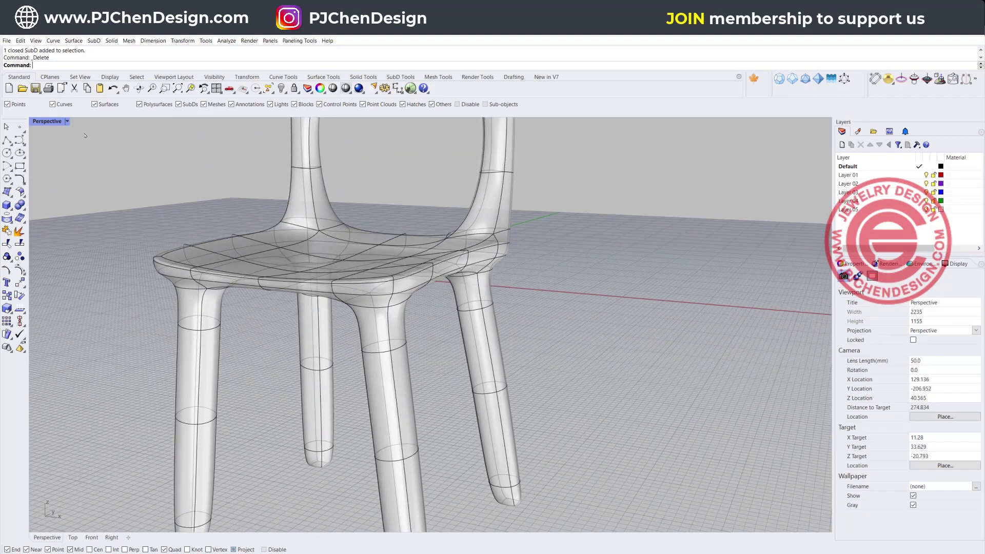
pyautogui.click(67, 121)
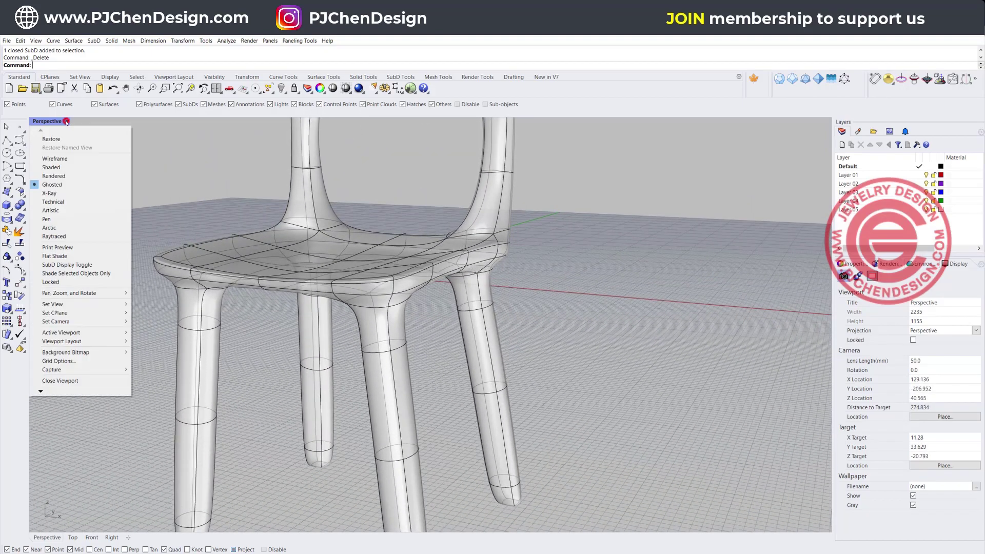
pyautogui.click(59, 176)
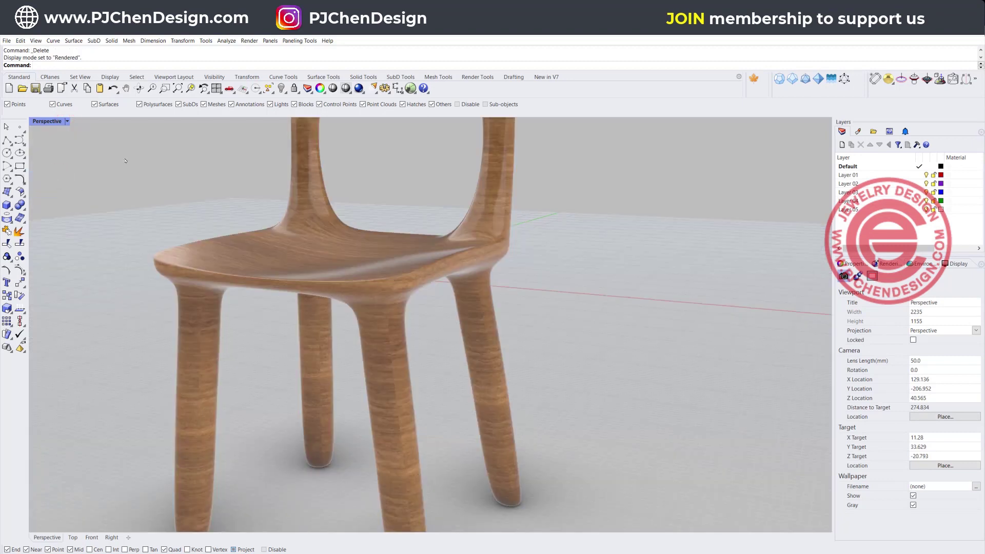
pyautogui.scroll(-6, 438, 263)
pyautogui.moveTo(437, 263); pyautogui.dragTo(454, 336, button='right')
pyautogui.scroll(-2, 462, 329)
pyautogui.keyDown('shift'); pyautogui.moveTo(486, 312); pyautogui.dragTo(470, 325, button='right'); pyautogui.keyUp('shift')
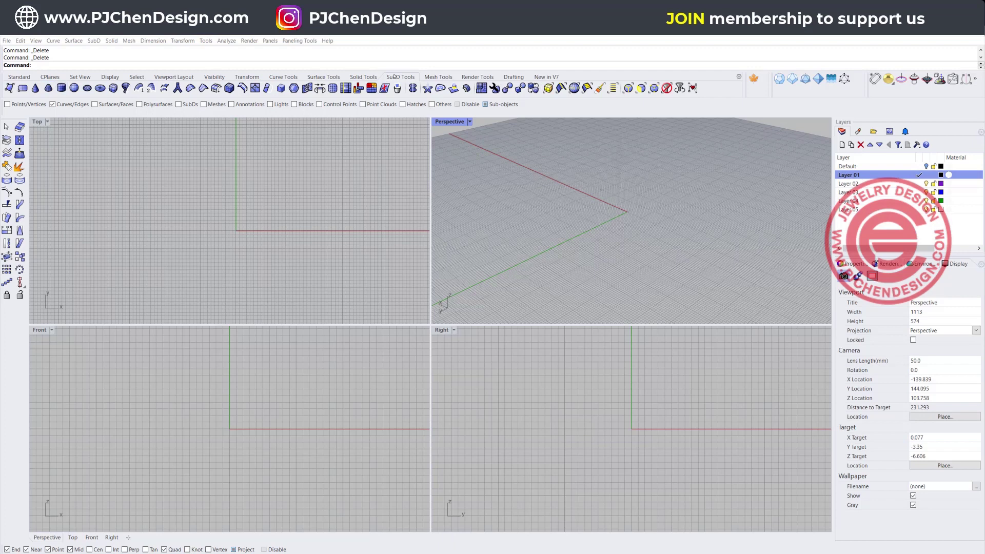
# Create a thin SubD box with a square base in the Top view and a low height, using face counts X 4, Y 4 and Z 3
pyautogui.click(113, 88)
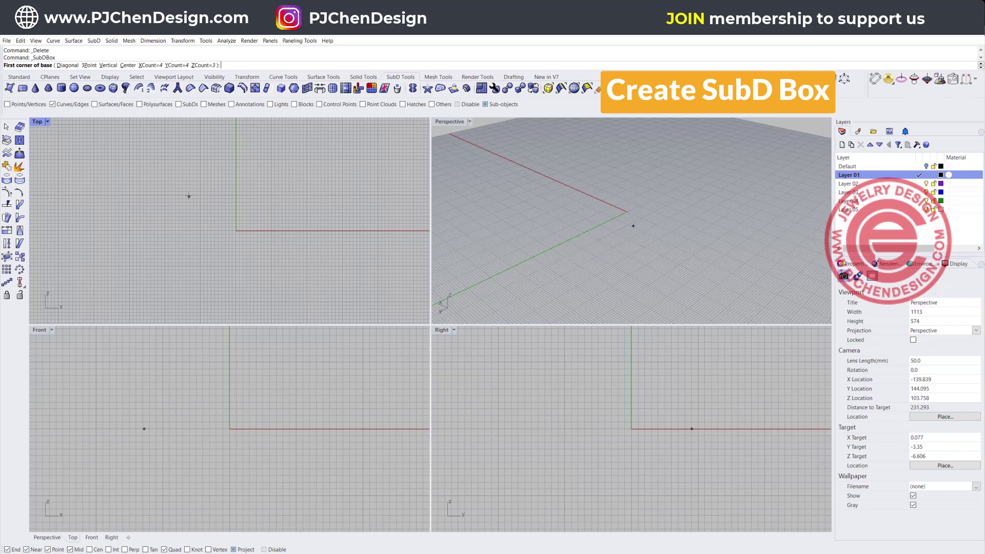
pyautogui.click(180, 178)
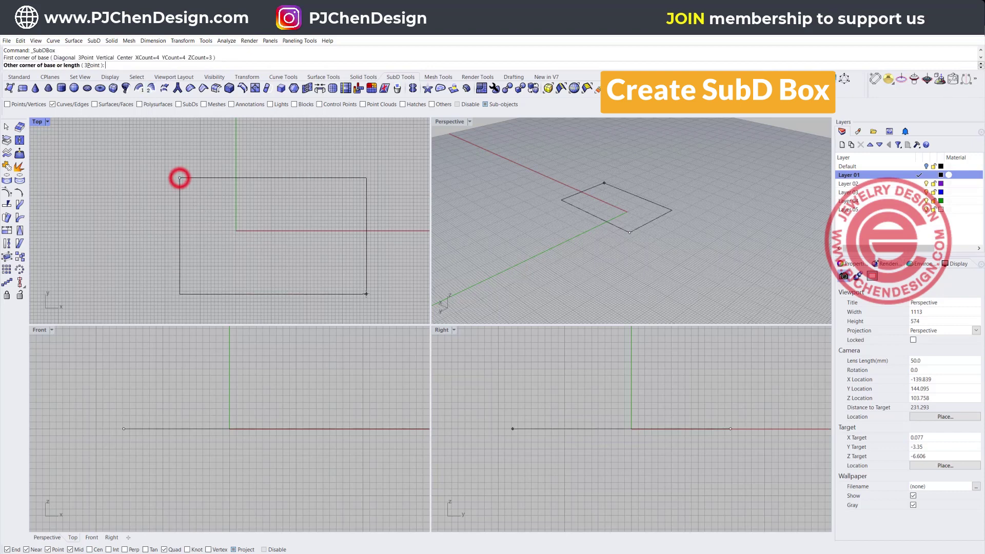
pyautogui.keyDown('shift'); pyautogui.click(294, 279); pyautogui.keyUp('shift')
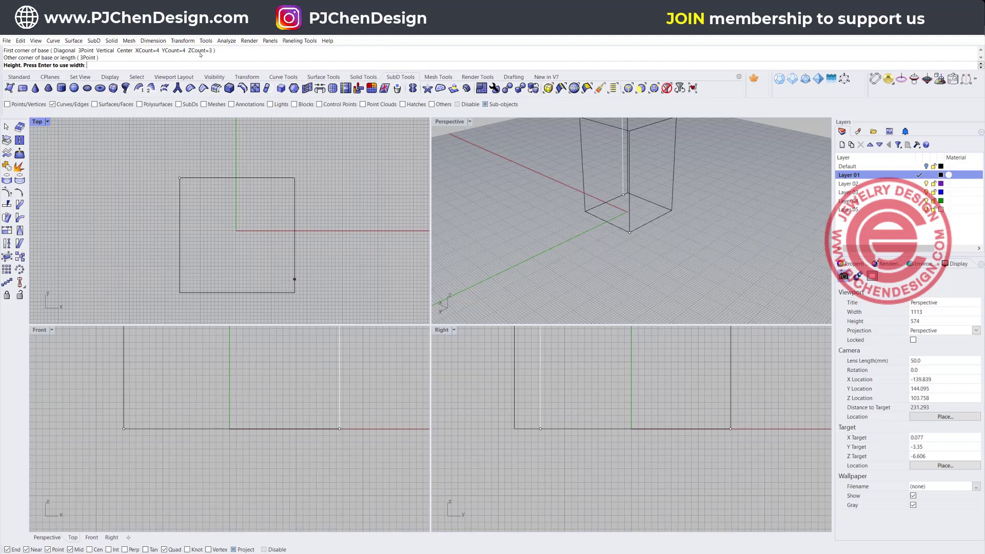
pyautogui.click(269, 398)
pyautogui.moveTo(600, 221)
pyautogui.mouseDown(button='right')
pyautogui.moveTo(651, 253)
pyautogui.moveTo(641, 222)
pyautogui.moveTo(598, 195)
pyautogui.moveTo(618, 218)
pyautogui.mouseUp(button='right')
pyautogui.scroll(8, 640, 220)
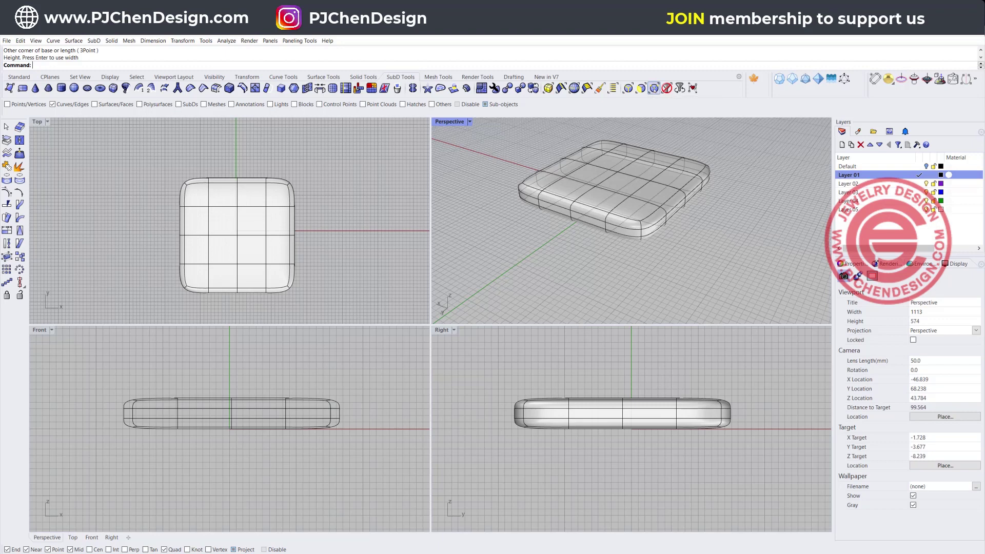
# With the vertex selection filter, lower the centre column of vertices and the three middle columns together to curve the slab downward in the Front view
pyautogui.click(654, 88)
pyautogui.moveTo(209, 374); pyautogui.dragTo(232, 387)
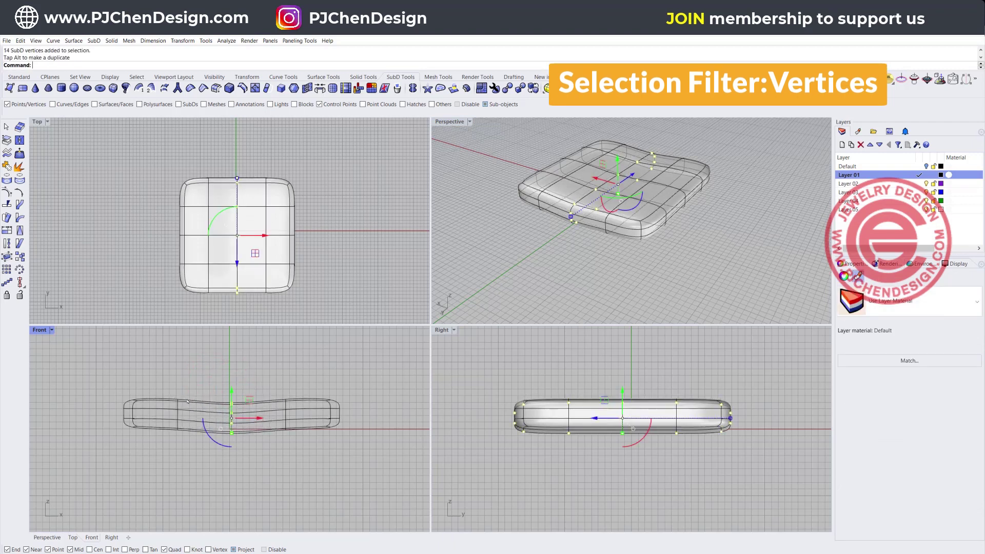
pyautogui.moveTo(165, 378); pyautogui.dragTo(301, 454)
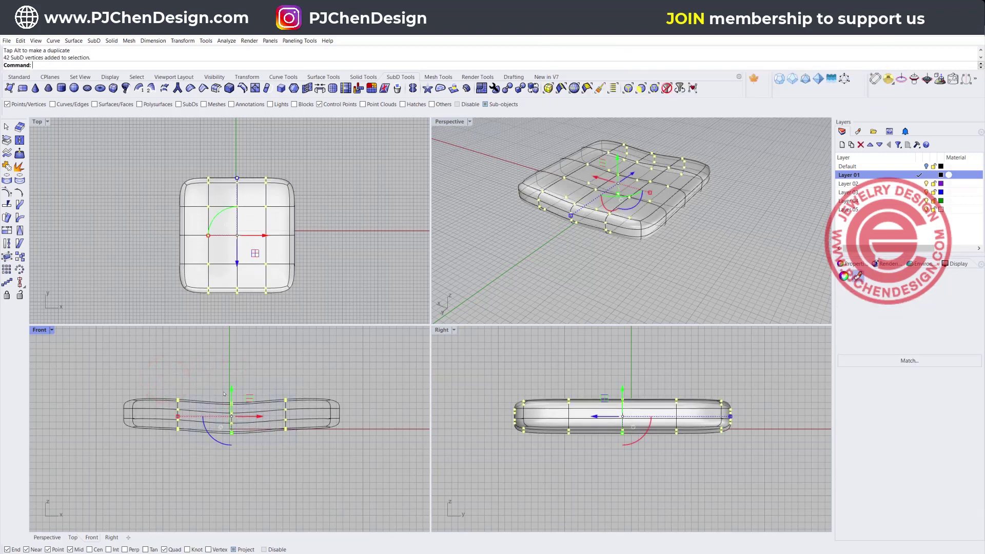
pyautogui.moveTo(231, 385); pyautogui.dragTo(231, 389)
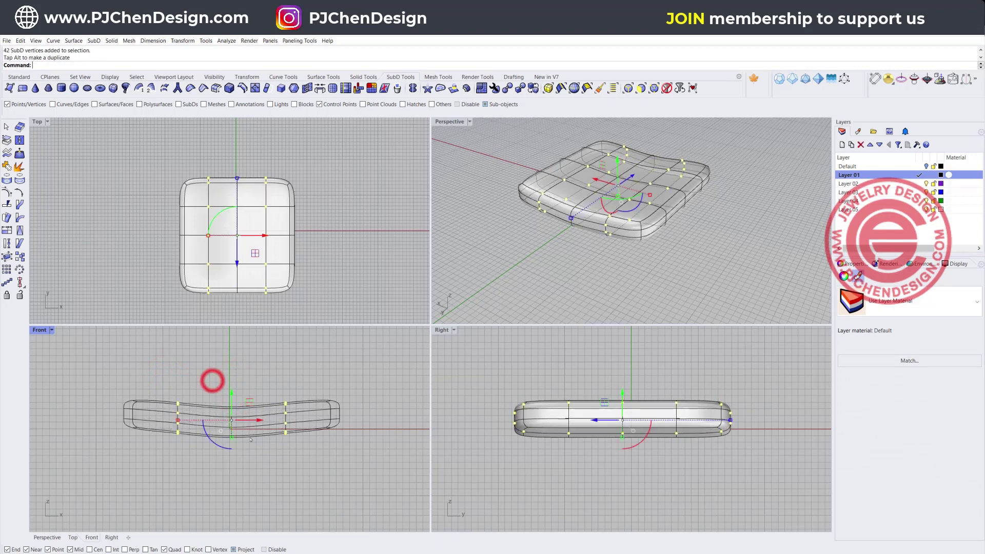
pyautogui.moveTo(230, 390); pyautogui.dragTo(231, 396)
pyautogui.click(282, 361)
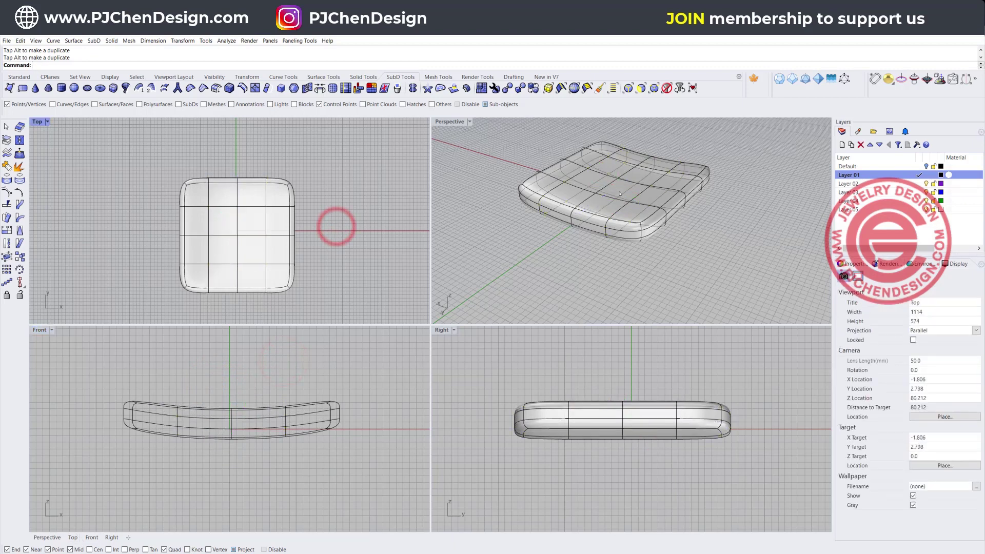
# Select the nine interior vertices on the slab's upper surface and lower them to hollow out the seat
pyautogui.moveTo(627, 179); pyautogui.dragTo(632, 198, button='right')
pyautogui.scroll(3, 609, 159)
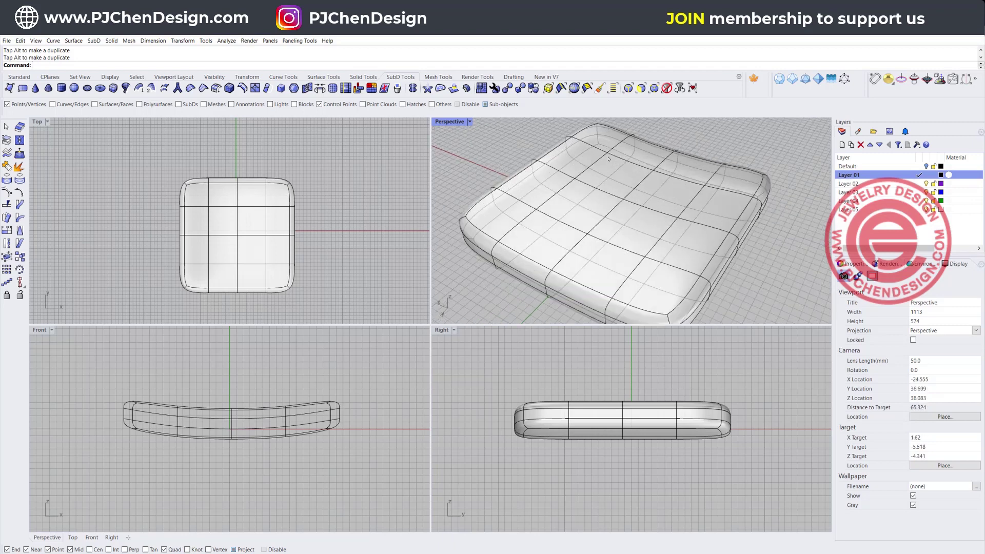
pyautogui.keyDown('ctrl'); pyautogui.keyDown('shift'); pyautogui.click(606, 152); pyautogui.keyUp('shift'); pyautogui.keyUp('ctrl')
pyautogui.keyDown('ctrl'); pyautogui.keyDown('shift'); pyautogui.click(649, 168); pyautogui.keyUp('shift'); pyautogui.keyUp('ctrl')
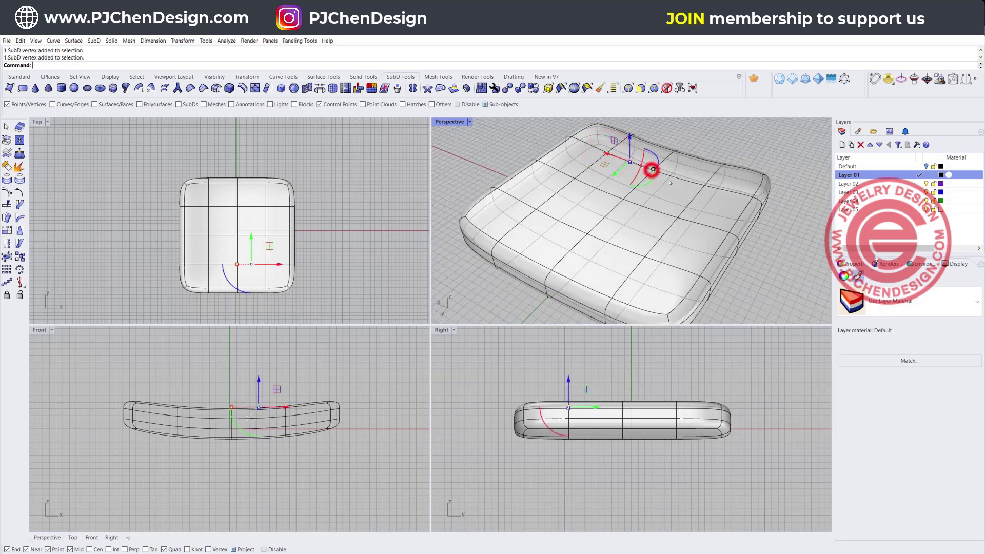
pyautogui.keyDown('ctrl'); pyautogui.keyDown('shift'); pyautogui.click(703, 187); pyautogui.keyUp('shift'); pyautogui.keyUp('ctrl')
pyautogui.keyDown('ctrl'); pyautogui.keyDown('shift'); pyautogui.click(677, 218); pyautogui.keyUp('shift'); pyautogui.keyUp('ctrl')
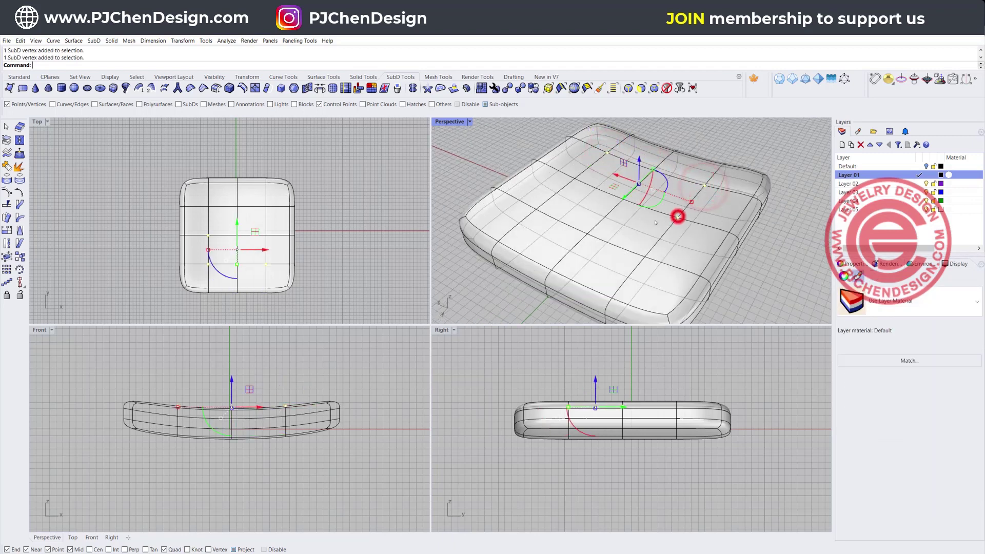
pyautogui.keyDown('ctrl'); pyautogui.keyDown('shift'); pyautogui.click(624, 198); pyautogui.keyUp('shift'); pyautogui.keyUp('ctrl')
pyautogui.keyDown('ctrl'); pyautogui.keyDown('shift'); pyautogui.click(575, 178); pyautogui.keyUp('shift'); pyautogui.keyUp('ctrl')
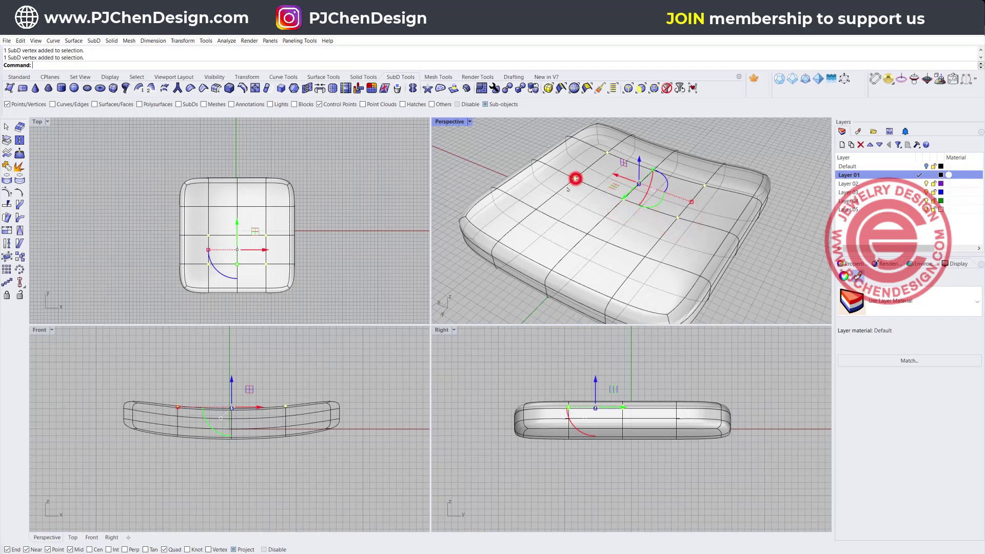
pyautogui.keyDown('ctrl'); pyautogui.keyDown('shift'); pyautogui.click(536, 210); pyautogui.keyUp('shift'); pyautogui.keyUp('ctrl')
pyautogui.keyDown('ctrl'); pyautogui.keyDown('shift'); pyautogui.click(586, 233); pyautogui.keyUp('shift'); pyautogui.keyUp('ctrl')
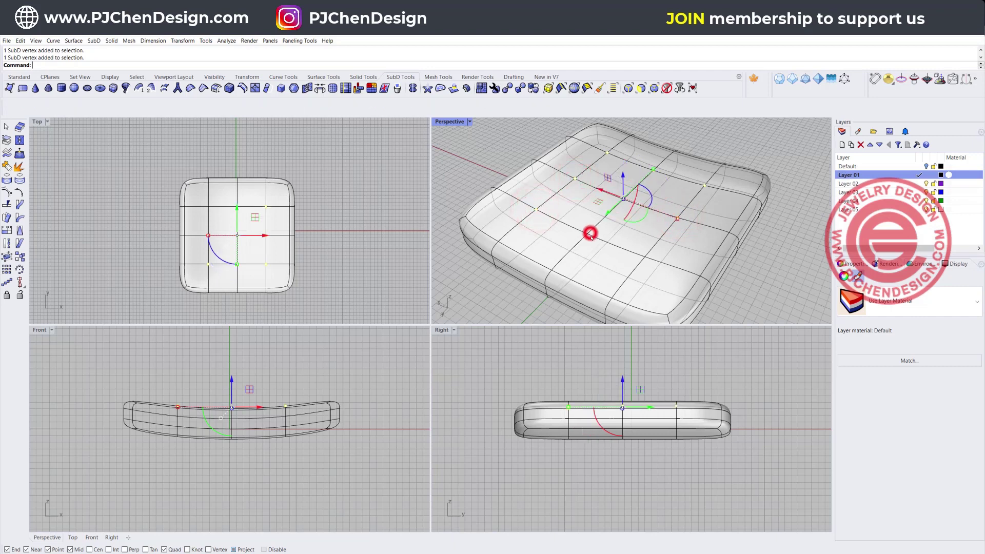
pyautogui.keyDown('ctrl'); pyautogui.keyDown('shift'); pyautogui.click(645, 256); pyautogui.keyUp('shift'); pyautogui.keyUp('ctrl')
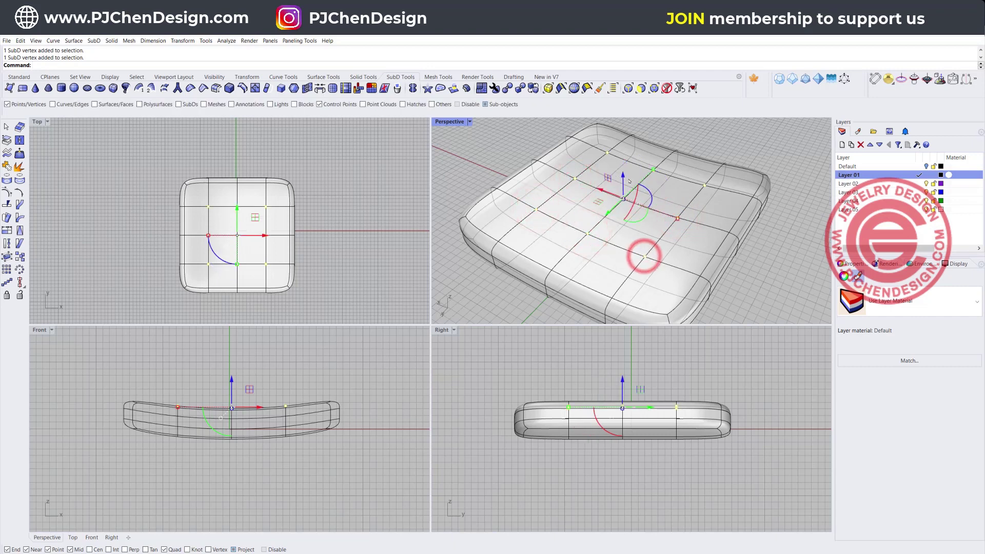
pyautogui.moveTo(625, 178); pyautogui.dragTo(623, 183)
# Select the middle vertices along the seat's front upper edge and lower them to dip the front rim
pyautogui.moveTo(630, 269); pyautogui.dragTo(655, 227, button='right')
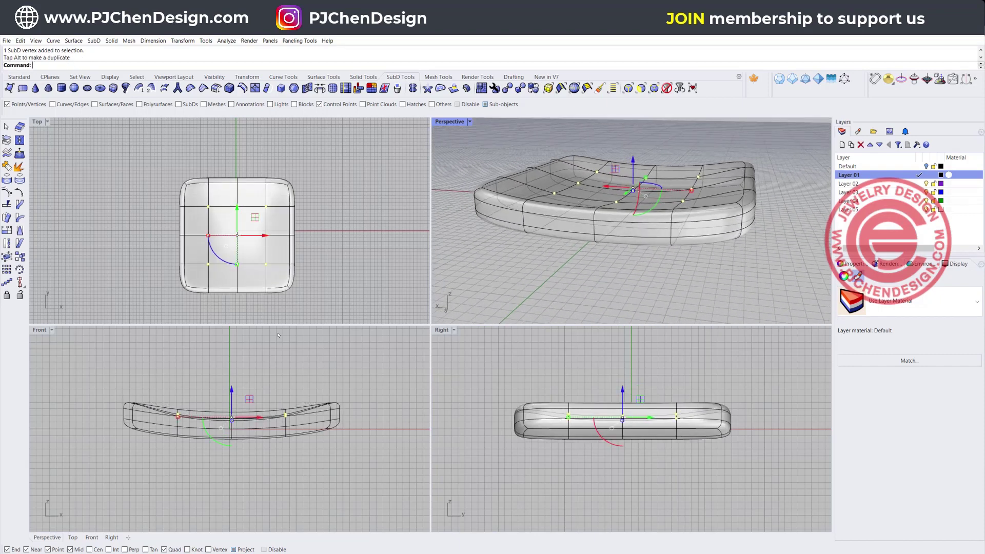
pyautogui.moveTo(515, 241); pyautogui.dragTo(574, 260, button='right')
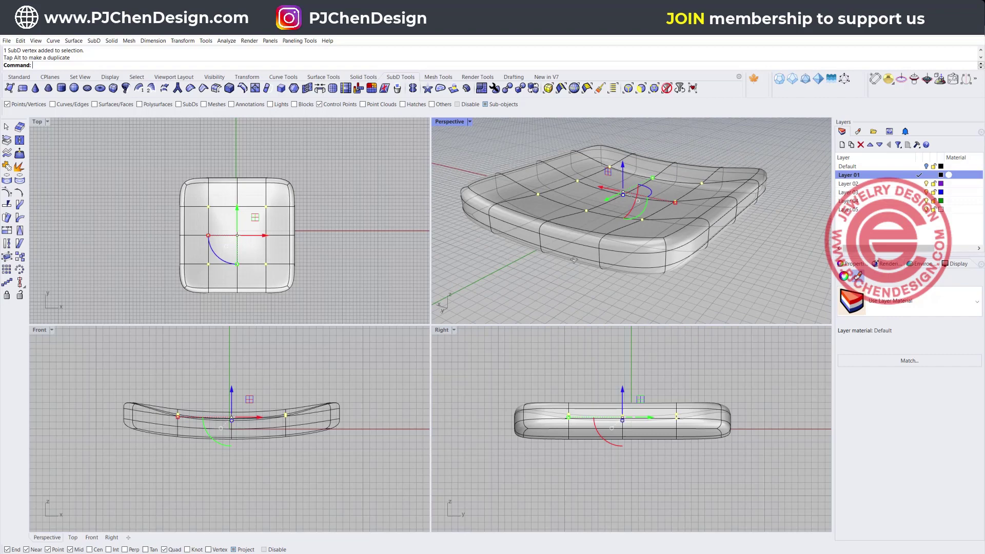
pyautogui.click(605, 235)
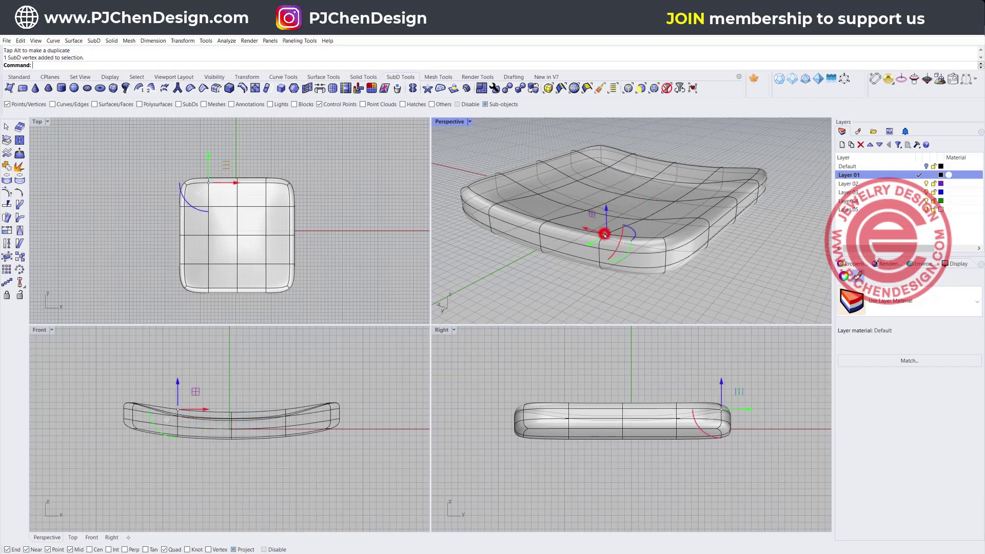
pyautogui.keyDown('shift'); pyautogui.click(497, 206); pyautogui.keyUp('shift')
pyautogui.moveTo(495, 205); pyautogui.dragTo(564, 250, button='right')
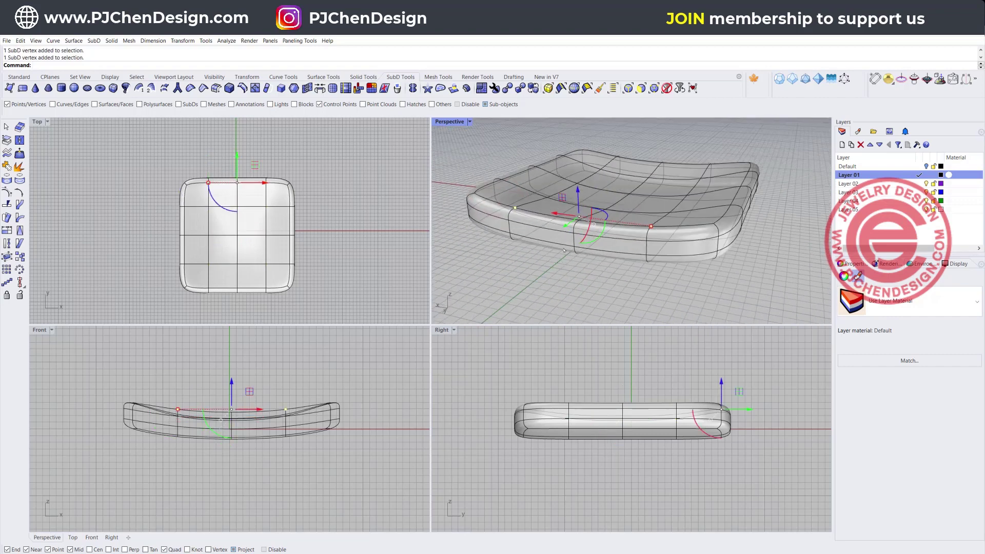
pyautogui.moveTo(578, 194); pyautogui.dragTo(575, 211)
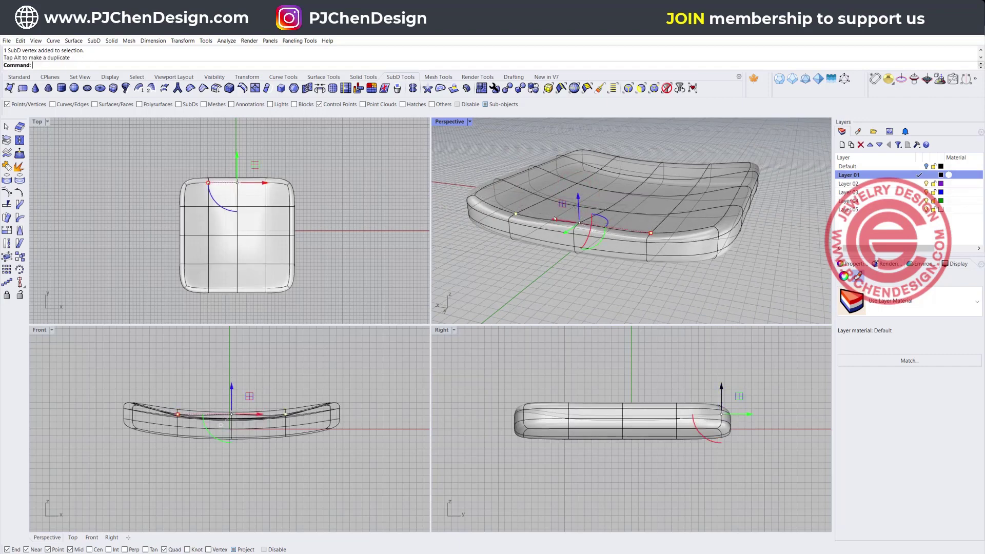
# Add the vertices just below the front rim to the selection and lower both rows together to deepen the dip
pyautogui.keyDown('shift'); pyautogui.click(508, 222); pyautogui.keyUp('shift')
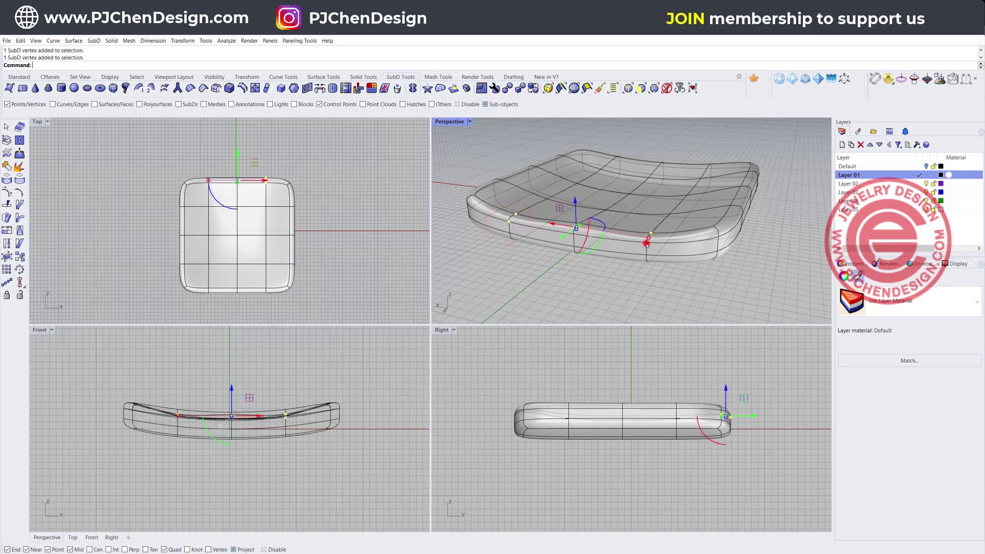
pyautogui.moveTo(572, 201); pyautogui.dragTo(569, 215)
pyautogui.click(569, 287)
pyautogui.moveTo(568, 286); pyautogui.dragTo(587, 204, button='right')
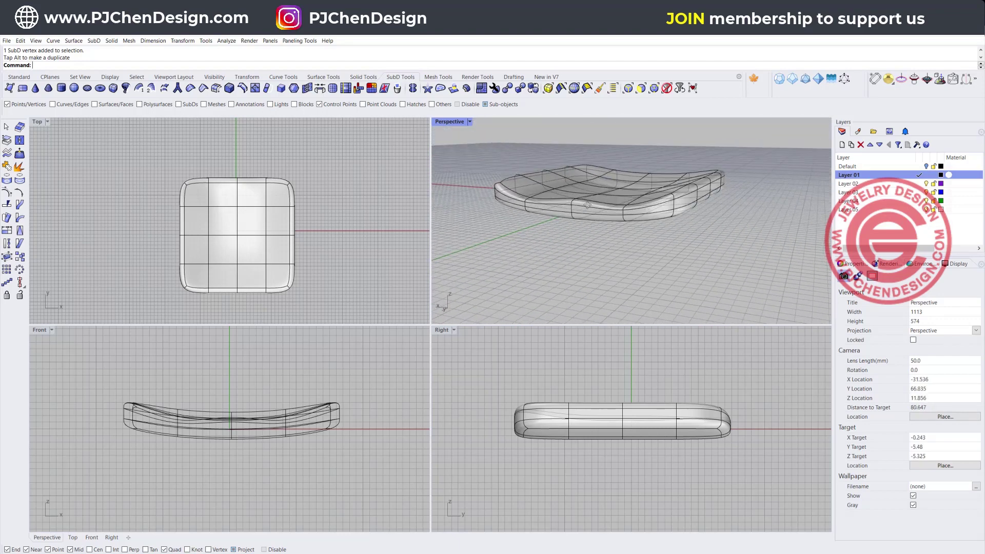
# In the maximized Perspective view, use the edge selection filter to pick the outer edge loop just below the top rim and raise it slightly
pyautogui.hotkey('ctrl', 'm')
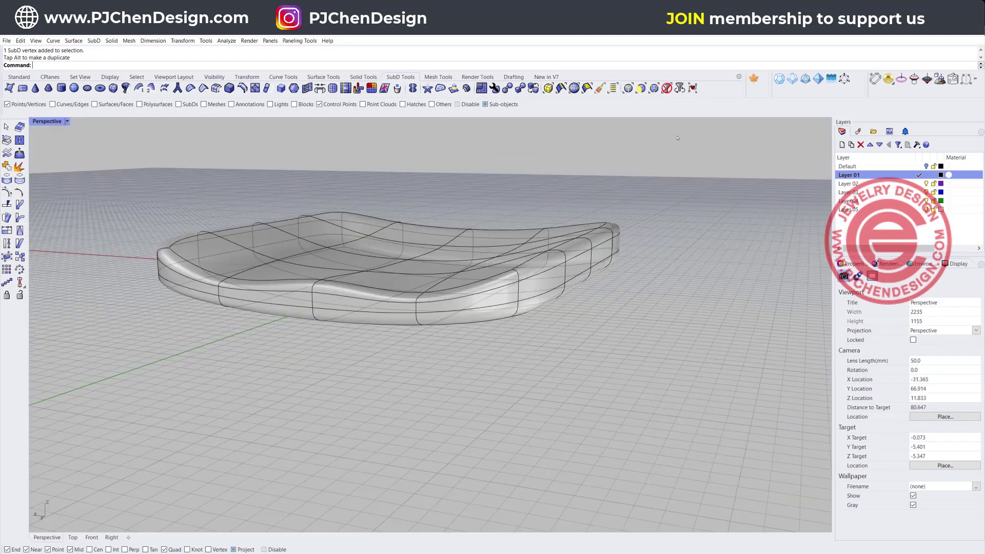
pyautogui.click(627, 88)
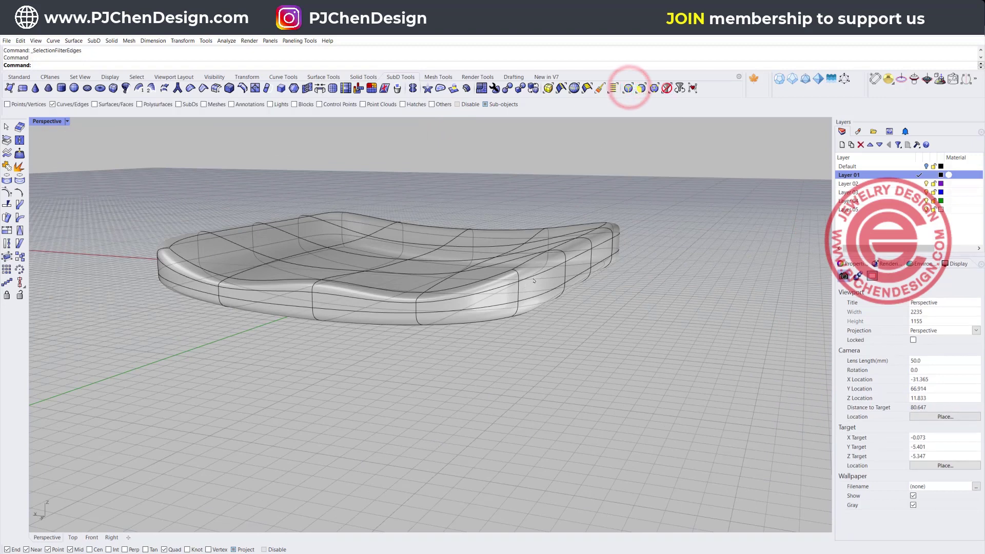
pyautogui.click(545, 271)
pyautogui.doubleClick(578, 254)
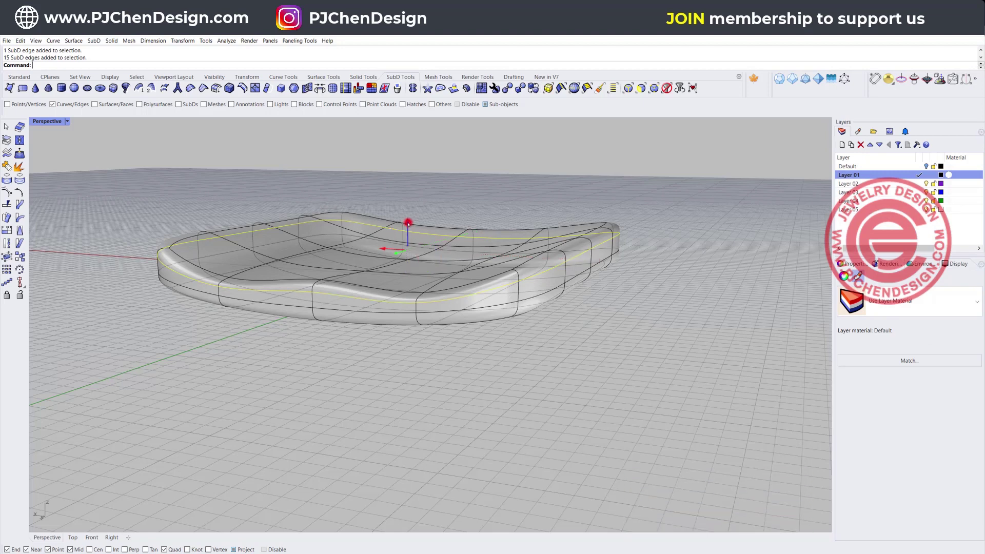
pyautogui.moveTo(408, 223); pyautogui.dragTo(408, 215)
pyautogui.scroll(5, 272, 277)
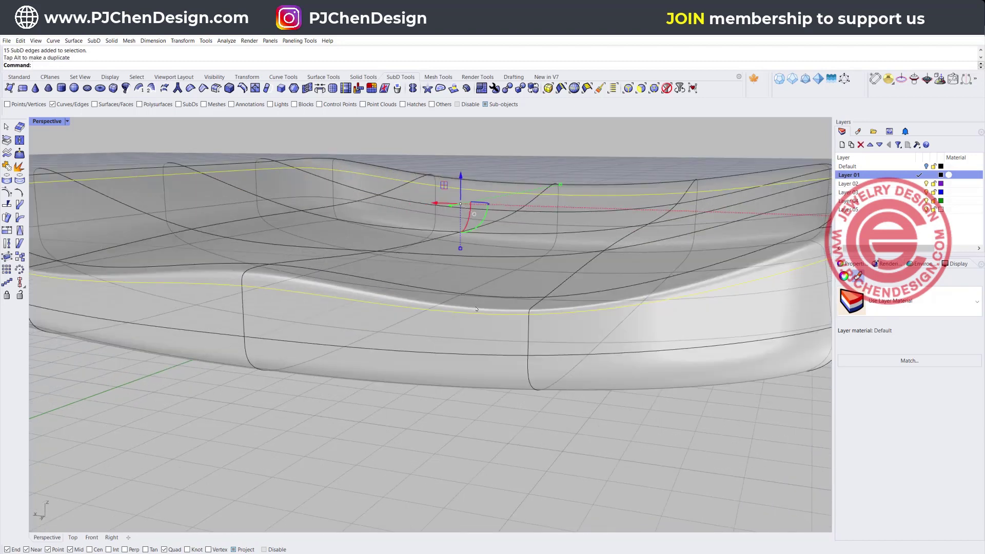
# Select the complete edge loop along the inside of the seat's top rim and scale it slightly inward
pyautogui.scroll(-6, 643, 291)
pyautogui.moveTo(494, 222); pyautogui.dragTo(452, 298, button='right')
pyautogui.doubleClick(288, 235)
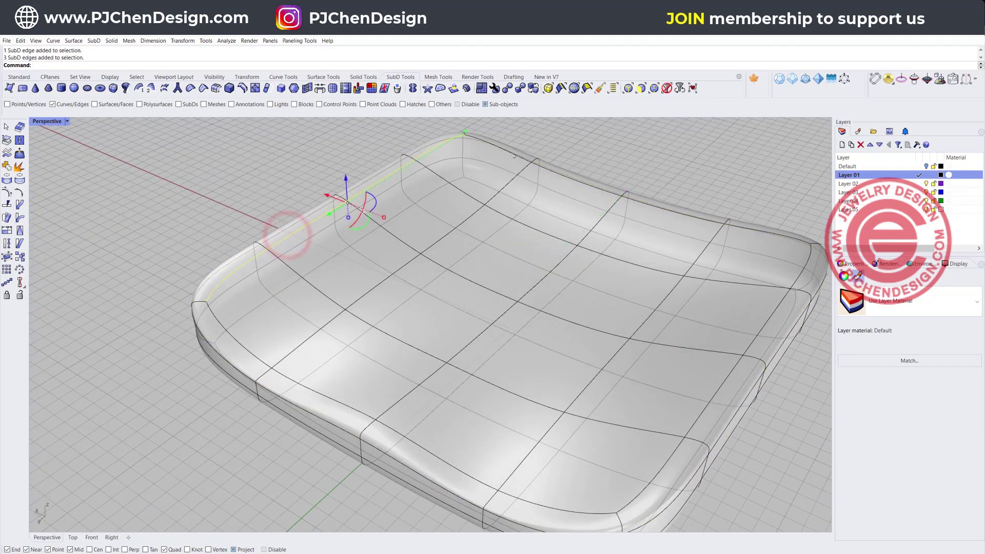
pyautogui.keyDown('shift'); pyautogui.click(513, 153); pyautogui.keyUp('shift')
pyautogui.keyDown('shift'); pyautogui.doubleClick(598, 188); pyautogui.keyUp('shift')
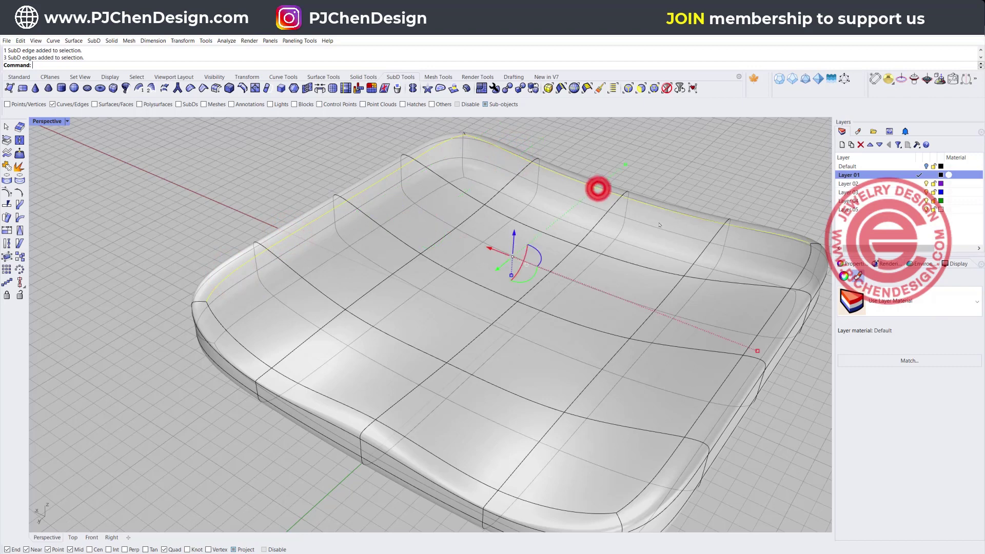
pyautogui.keyDown('shift'); pyautogui.click(798, 276); pyautogui.keyUp('shift')
pyautogui.keyDown('shift'); pyautogui.doubleClick(777, 308); pyautogui.keyUp('shift')
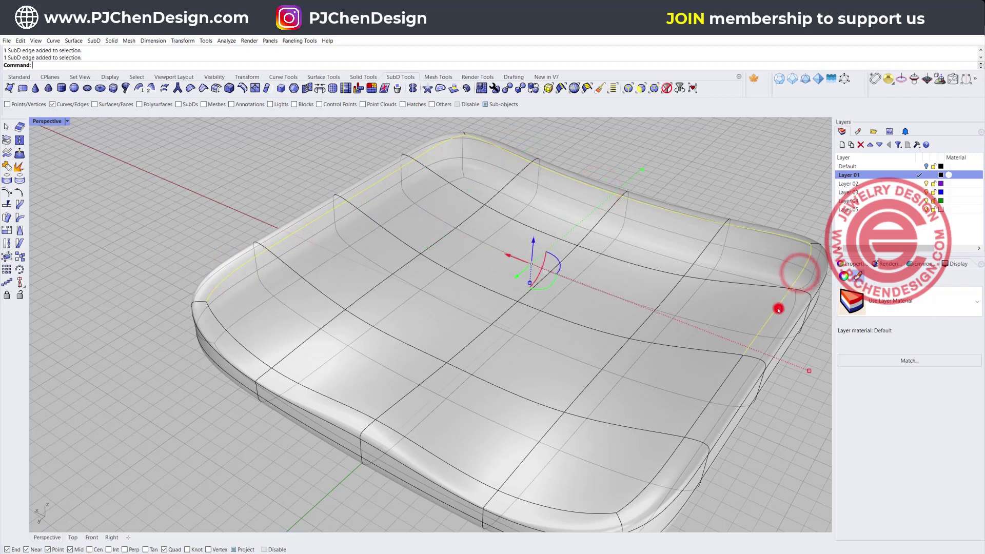
pyautogui.keyDown('shift'); pyautogui.click(538, 502); pyautogui.keyUp('shift')
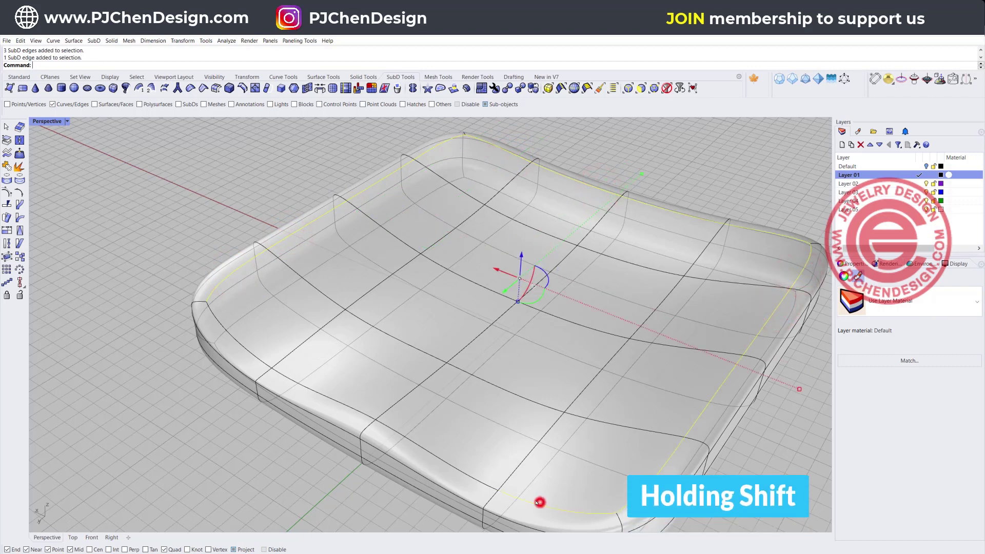
pyautogui.keyDown('shift'); pyautogui.click(465, 474); pyautogui.keyUp('shift')
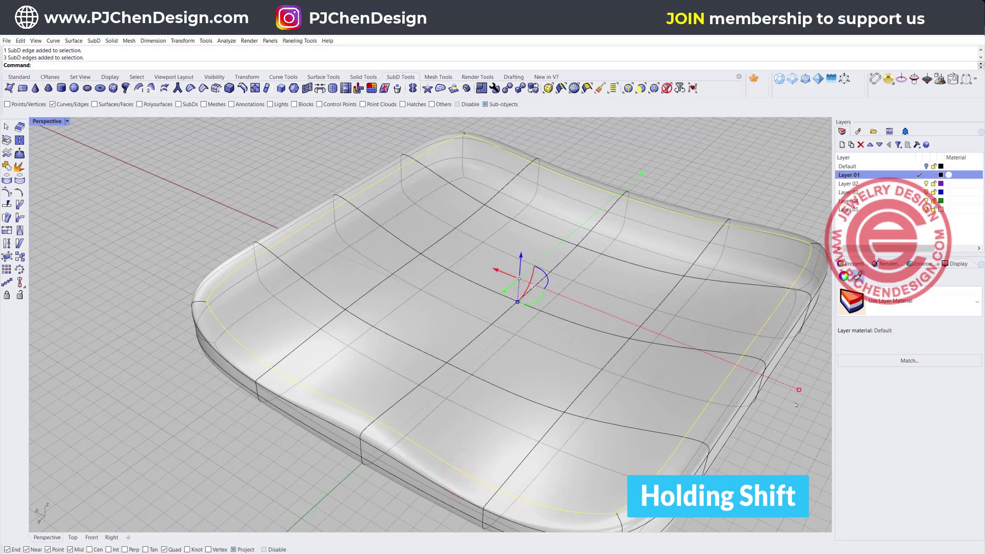
pyautogui.moveTo(798, 390)
pyautogui.mouseDown()
pyautogui.moveTo(807, 397)
pyautogui.moveTo(797, 388)
pyautogui.mouseUp()
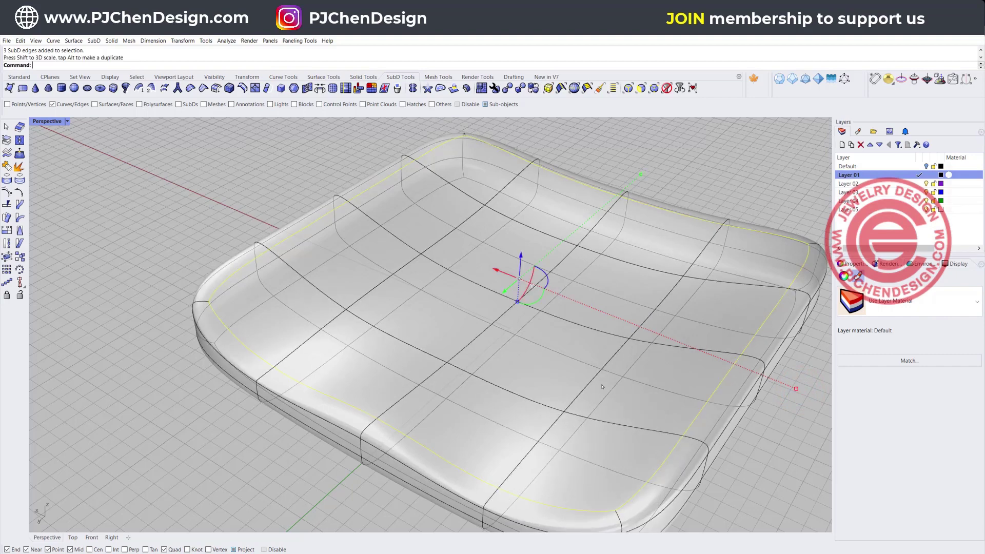
# Select the edges running along the middle of the seat and lower them so the whole seat bows downward at its centre
pyautogui.moveTo(677, 473); pyautogui.dragTo(615, 371, button='right')
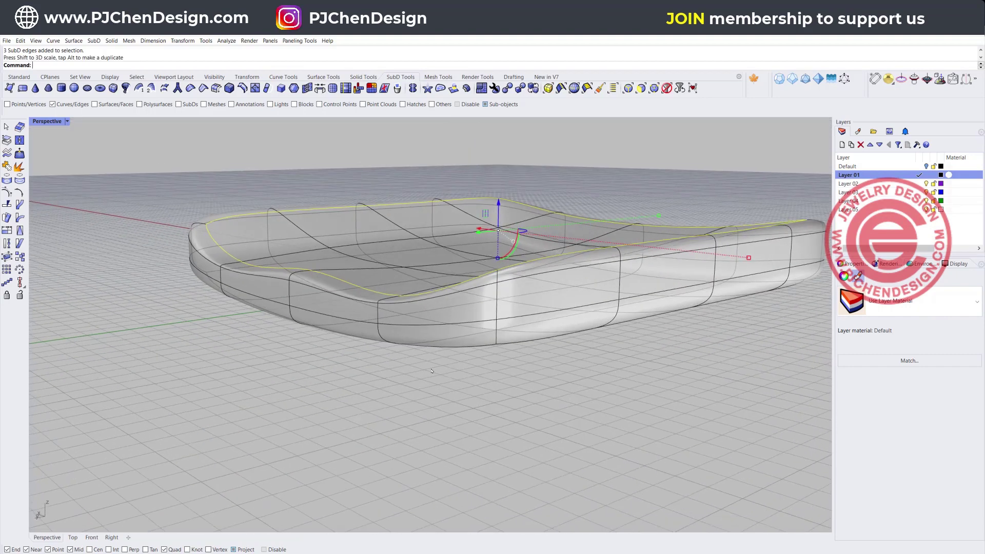
pyautogui.moveTo(459, 309); pyautogui.dragTo(452, 310, button='right')
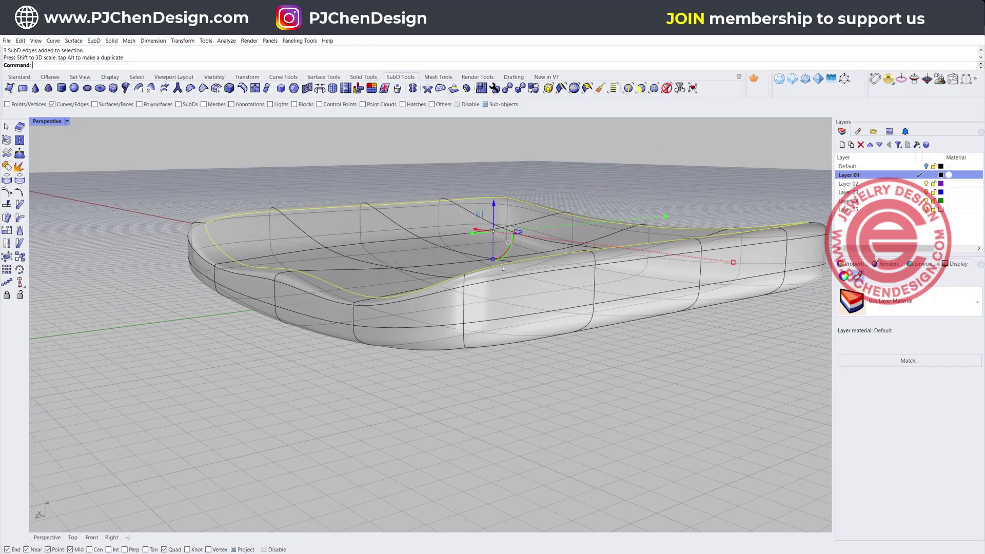
pyautogui.scroll(3, 503, 269)
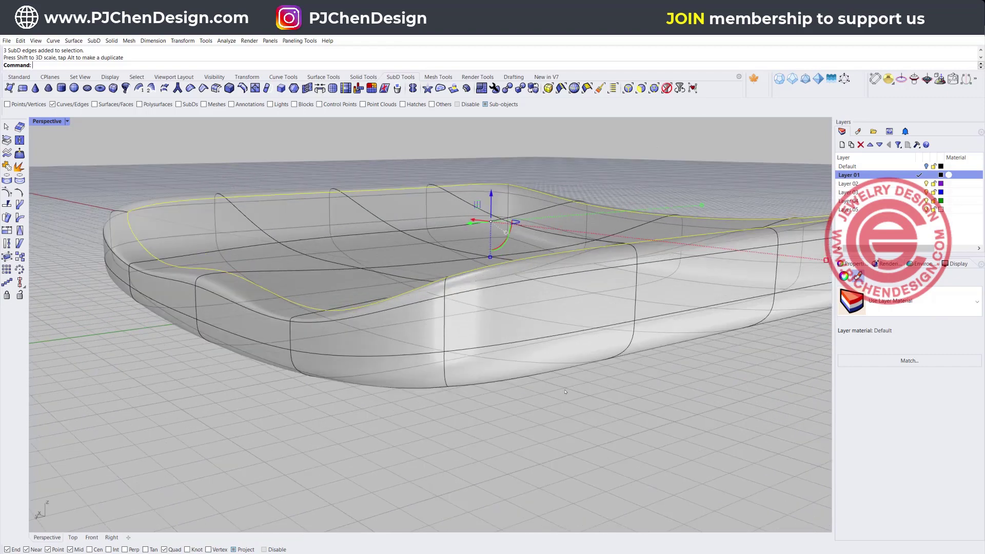
pyautogui.scroll(-5, 568, 362)
pyautogui.moveTo(576, 347); pyautogui.dragTo(524, 346, button='right')
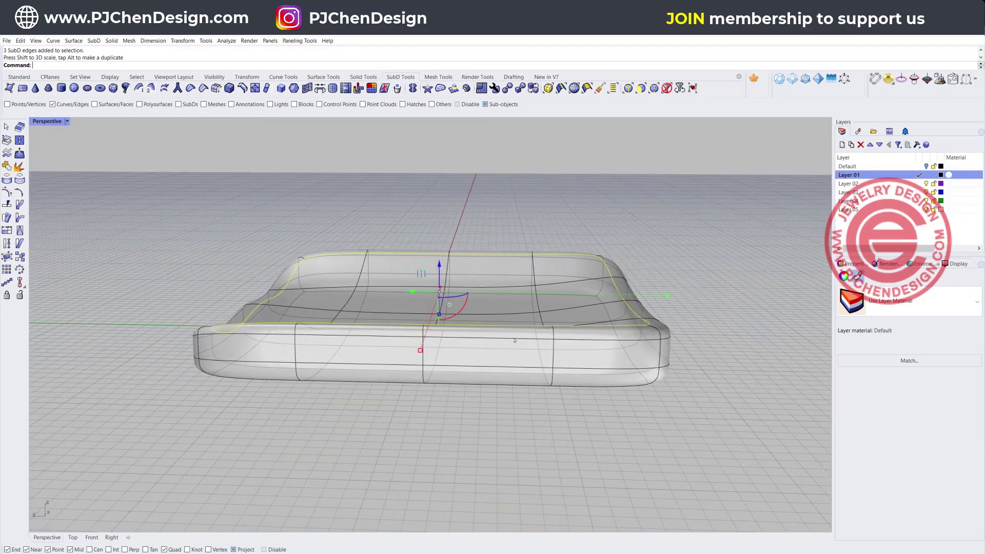
pyautogui.click(524, 194)
pyautogui.scroll(2, 429, 339)
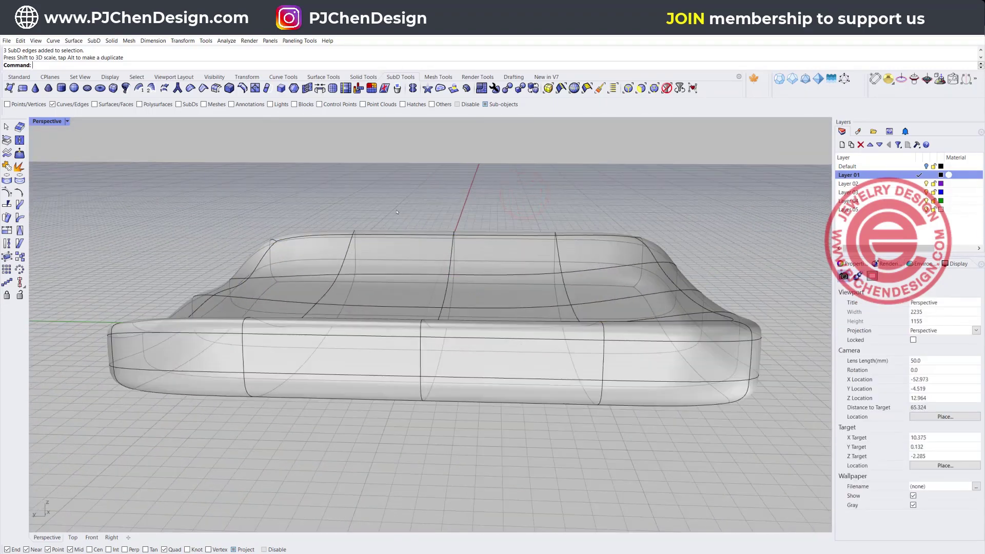
pyautogui.moveTo(392, 187); pyautogui.dragTo(512, 478)
pyautogui.moveTo(443, 278); pyautogui.dragTo(441, 297)
pyautogui.moveTo(240, 188); pyautogui.dragTo(622, 319, button='right')
pyautogui.keyDown('shift'); pyautogui.moveTo(527, 209); pyautogui.dragTo(598, 439); pyautogui.keyUp('shift')
pyautogui.moveTo(436, 269); pyautogui.dragTo(437, 287)
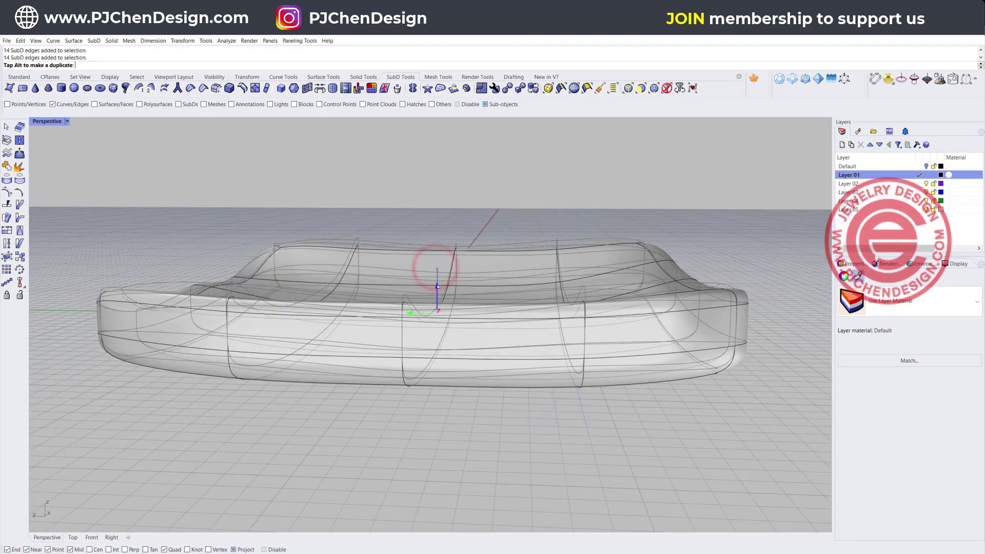
pyautogui.click(430, 198)
# Restrict selection to faces, select the two corner underside faces at one end of the seat, and extrude them down as leg stubs
pyautogui.scroll(-6, 430, 198)
pyautogui.moveTo(430, 199); pyautogui.dragTo(523, 332, button='right')
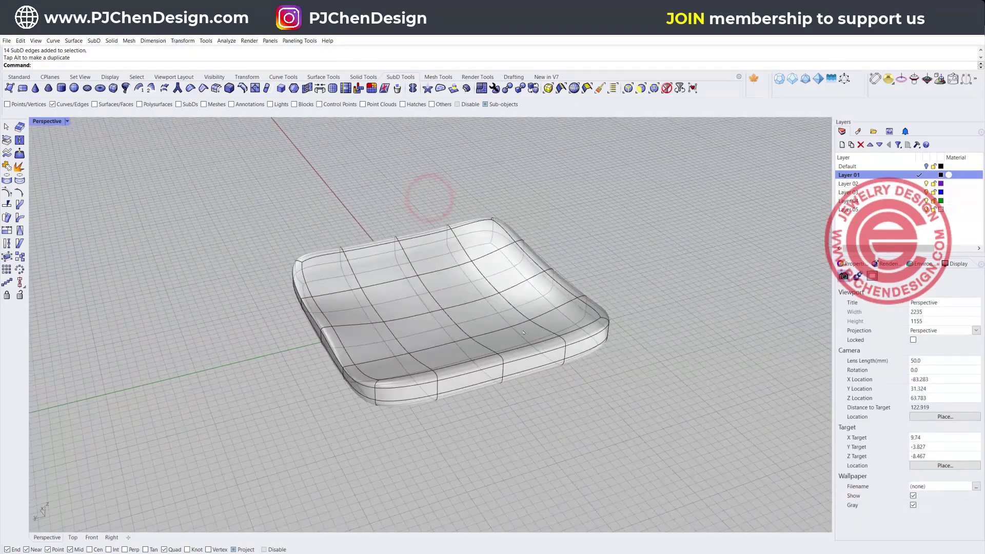
pyautogui.moveTo(485, 306); pyautogui.dragTo(450, 247, button='right')
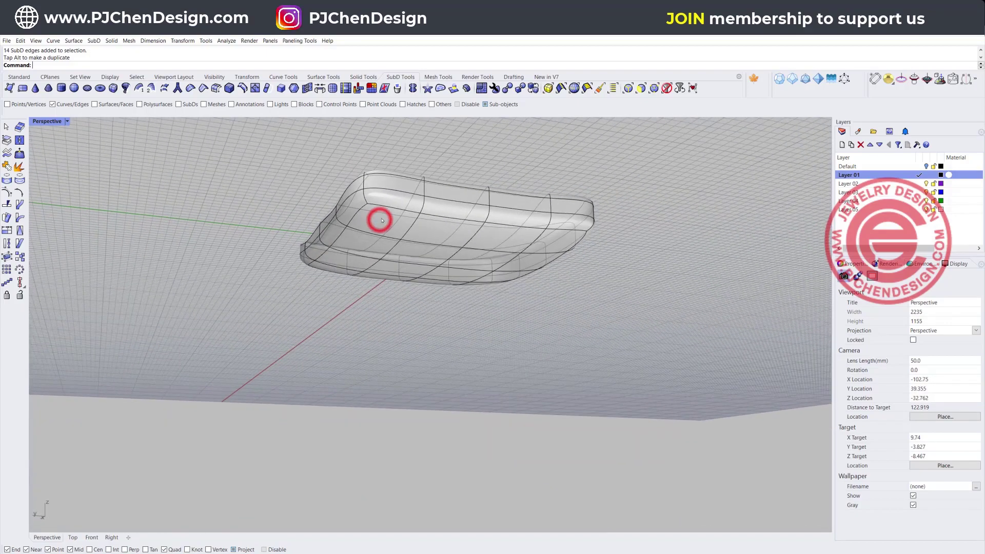
pyautogui.click(640, 88)
pyautogui.click(386, 219)
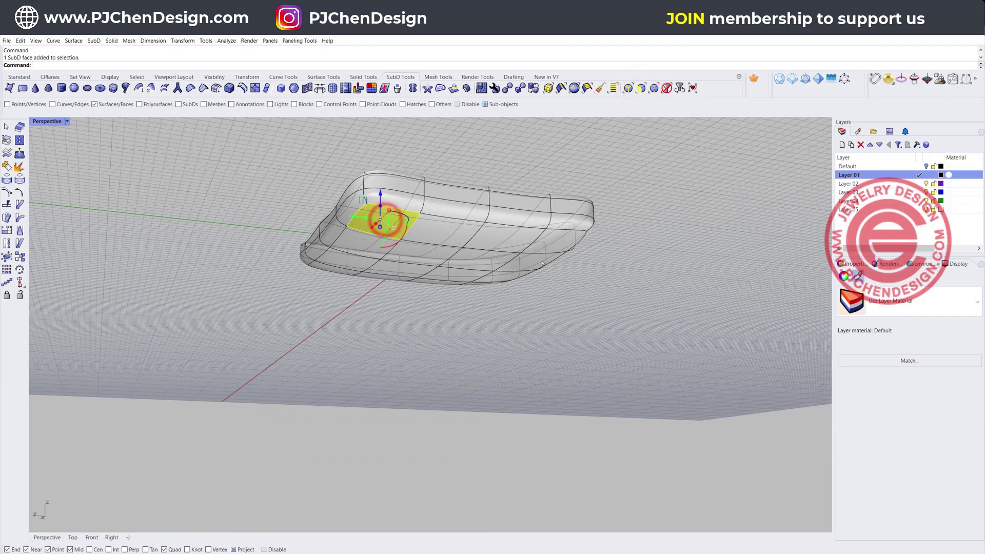
pyautogui.keyDown('shift'); pyautogui.click(563, 243); pyautogui.keyUp('shift')
pyautogui.moveTo(562, 243); pyautogui.dragTo(523, 296, button='right')
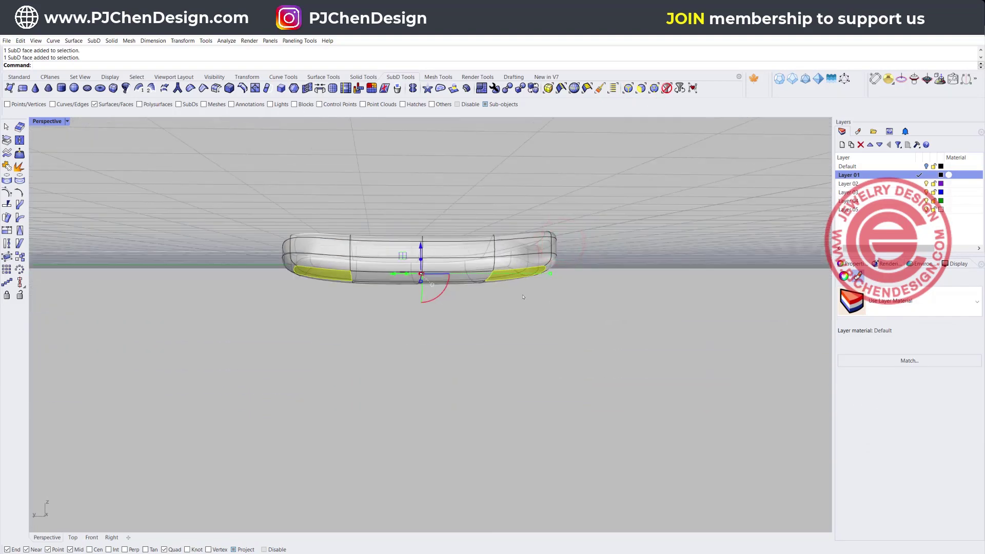
pyautogui.moveTo(422, 258); pyautogui.dragTo(422, 361)
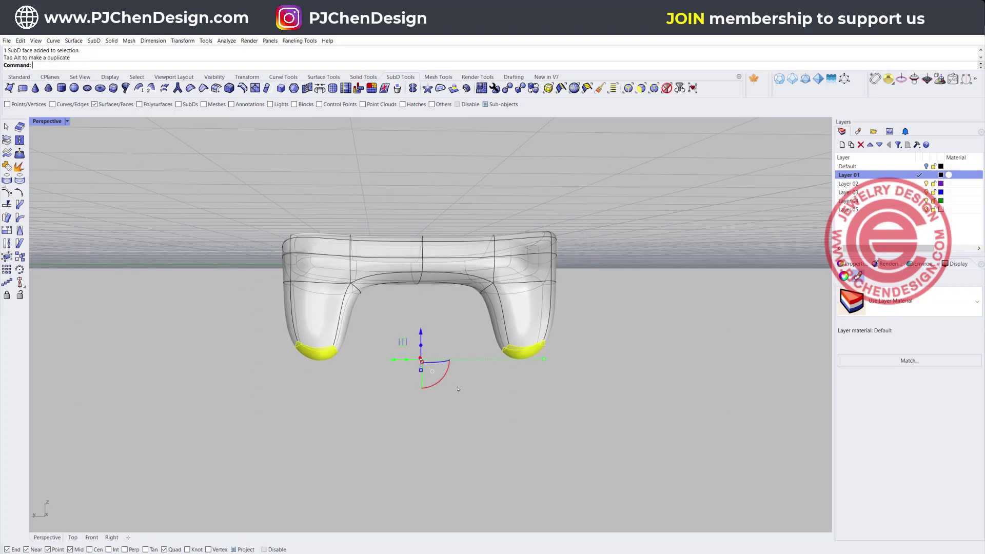
# Extrude the two leg end faces downward twice more to build full-length legs in three sections
pyautogui.moveTo(433, 226); pyautogui.dragTo(438, 264, button='right')
pyautogui.moveTo(435, 257); pyautogui.dragTo(436, 390)
pyautogui.moveTo(462, 418); pyautogui.dragTo(454, 353, button='right')
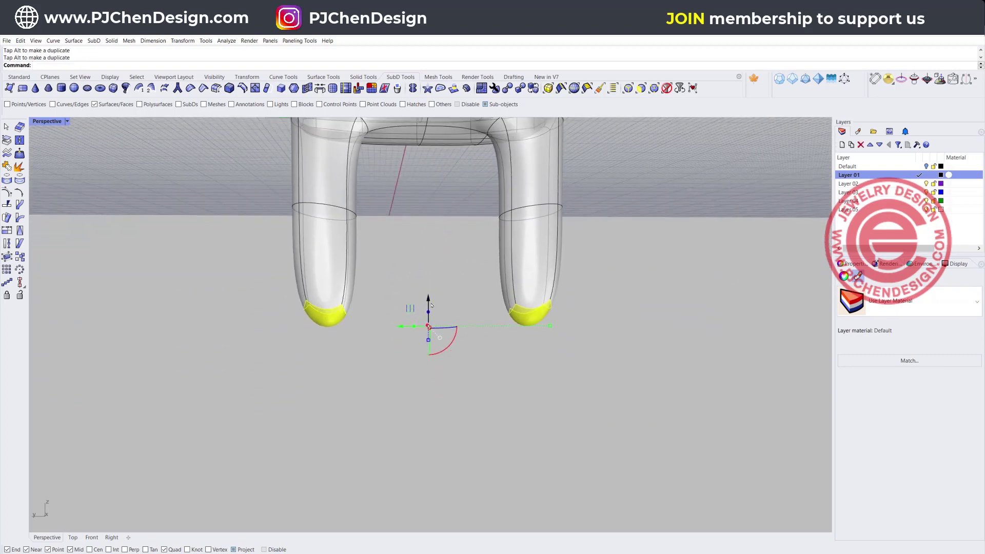
pyautogui.moveTo(428, 311); pyautogui.dragTo(436, 441)
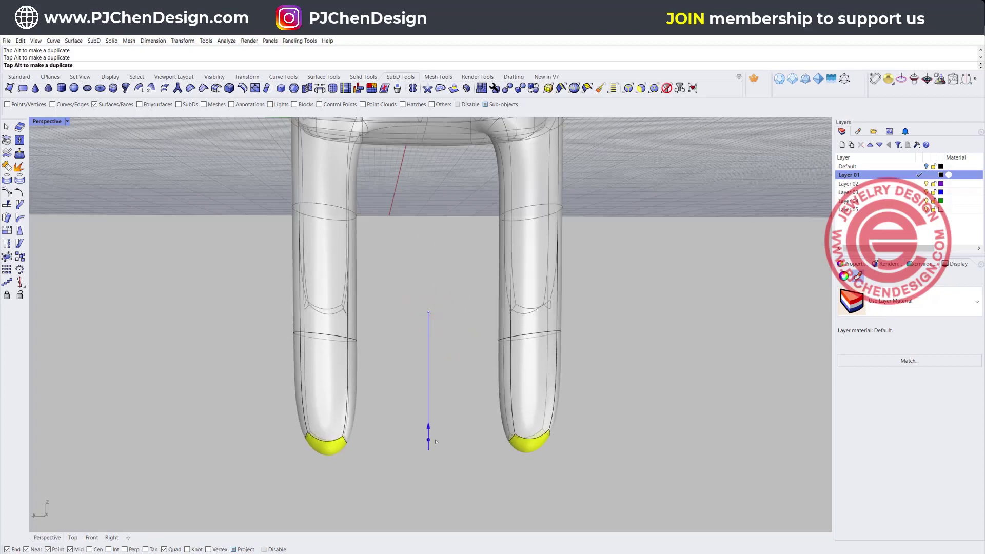
# Select all faces of the first leg below the seat and scale them down uniformly to make the leg slimmer
pyautogui.scroll(-5, 519, 277)
pyautogui.moveTo(500, 266); pyautogui.dragTo(518, 310, button='right')
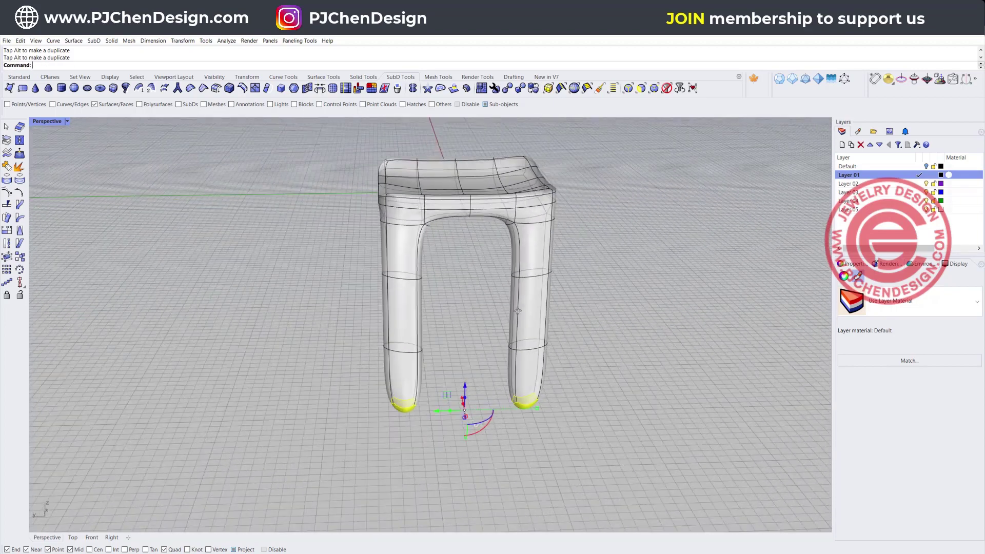
pyautogui.click(459, 270)
pyautogui.moveTo(345, 246); pyautogui.dragTo(461, 451)
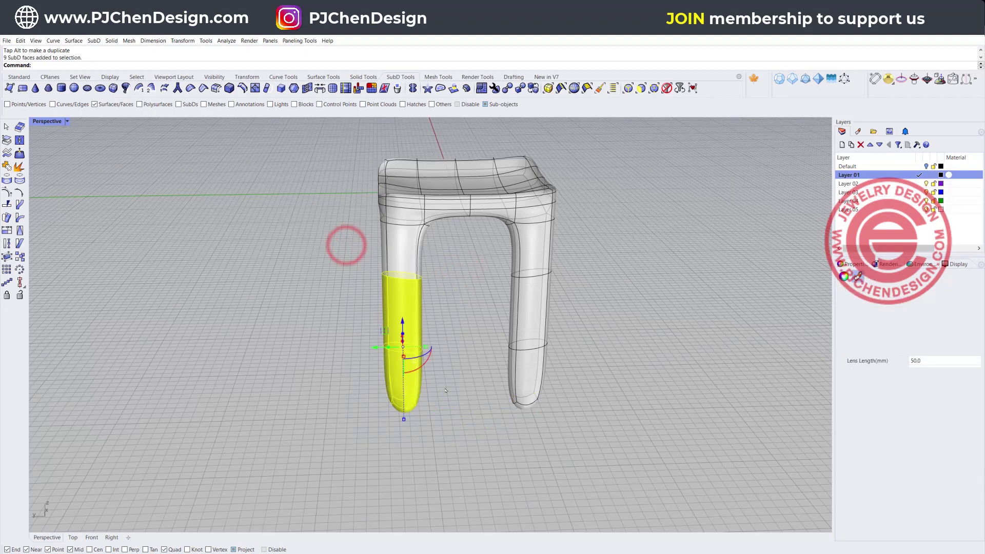
pyautogui.moveTo(321, 206); pyautogui.dragTo(450, 459)
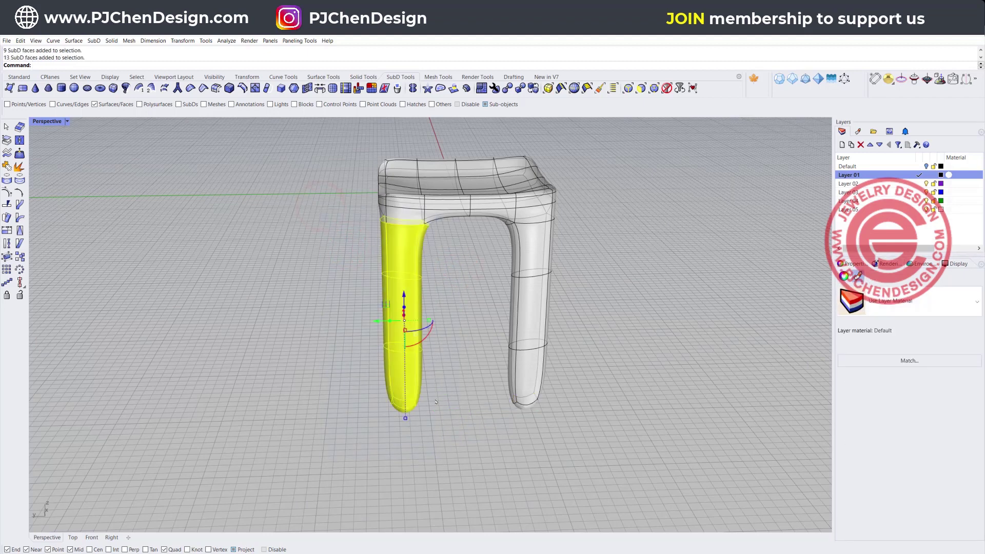
pyautogui.scroll(2, 425, 327)
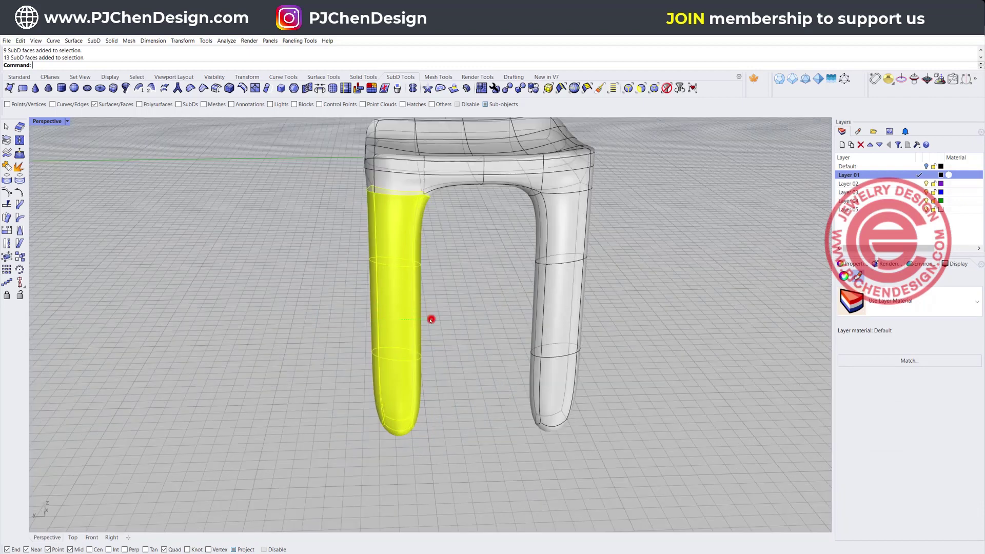
pyautogui.moveTo(431, 320); pyautogui.dragTo(418, 319)
pyautogui.click(473, 350)
# Select all faces of the opposite leg and scale them down uniformly to match the slimmed leg
pyautogui.moveTo(509, 222); pyautogui.dragTo(611, 402)
pyautogui.moveTo(641, 448); pyautogui.dragTo(505, 231)
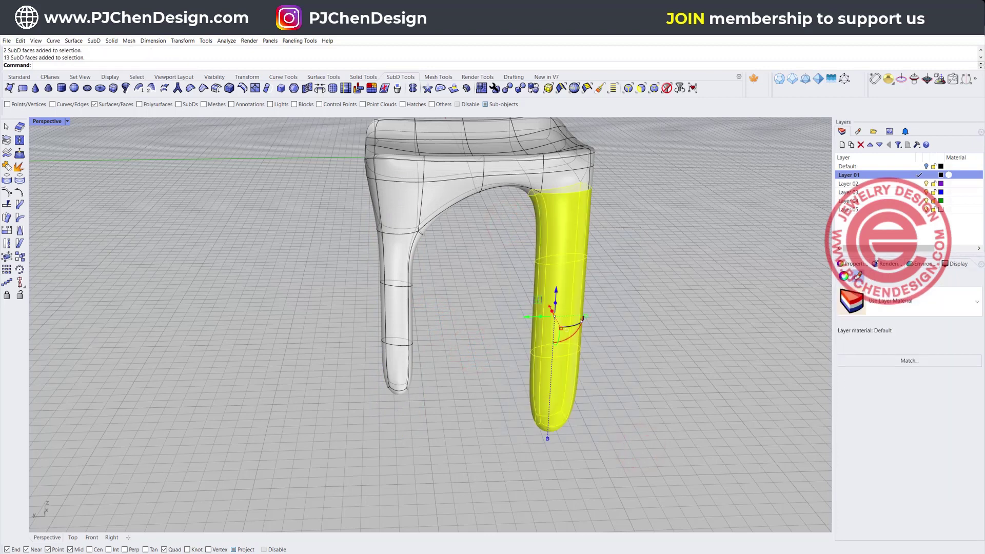
pyautogui.moveTo(582, 319)
pyautogui.keyDown('shift'); pyautogui.mouseDown()
pyautogui.moveTo(588, 309)
pyautogui.moveTo(571, 309)
pyautogui.mouseUp(); pyautogui.keyUp('shift')
pyautogui.click(642, 331)
# Select the lower faces of one leg and rotate them so the leg splays outward
pyautogui.moveTo(642, 331); pyautogui.dragTo(395, 319, button='right')
pyautogui.moveTo(526, 331); pyautogui.dragTo(454, 294, button='right')
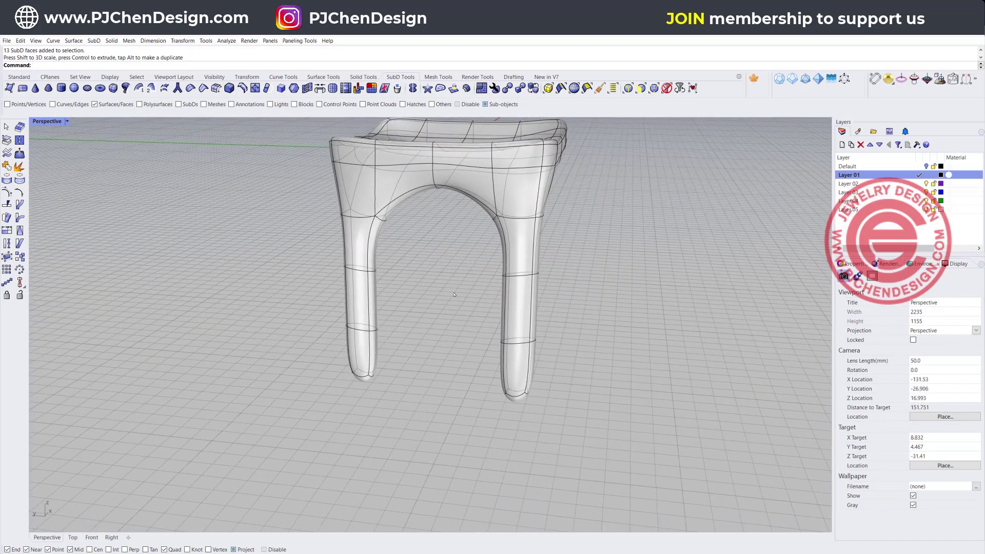
pyautogui.moveTo(372, 285); pyautogui.dragTo(416, 287, button='right')
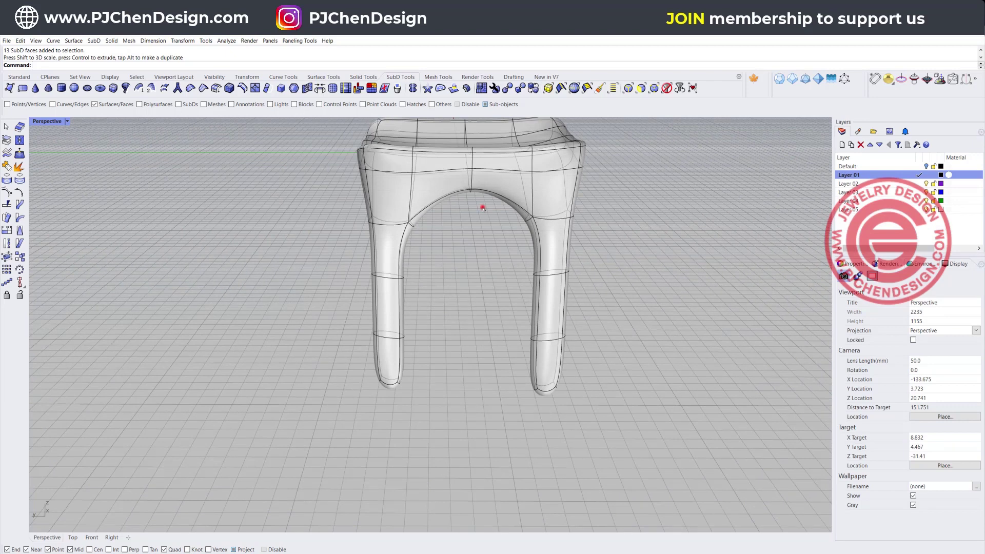
pyautogui.moveTo(483, 208); pyautogui.dragTo(577, 434)
pyautogui.moveTo(570, 320); pyautogui.dragTo(513, 306)
pyautogui.click(444, 291)
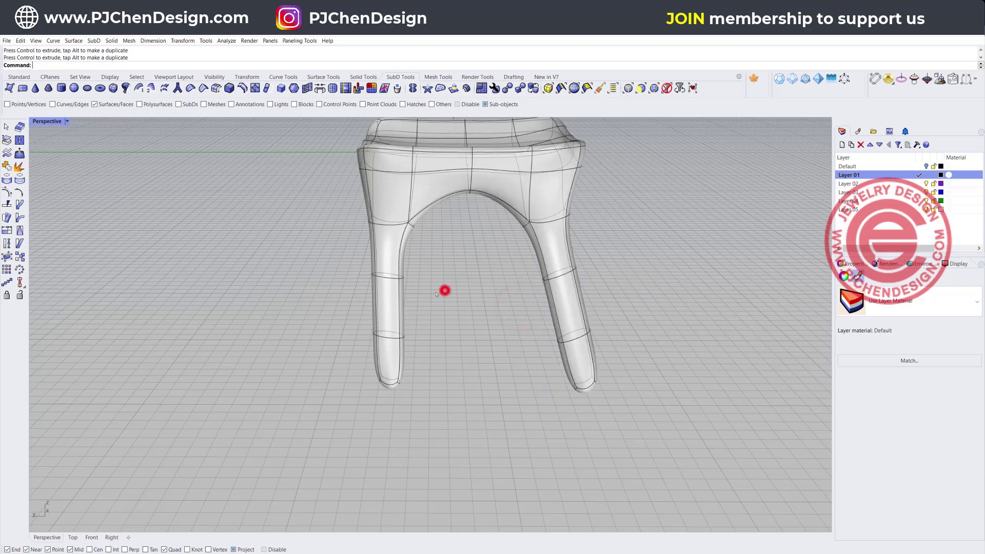
# Select all lower faces of the other leg and rotate them outward to mirror the first leg's splay
pyautogui.moveTo(325, 249); pyautogui.dragTo(464, 418)
pyautogui.moveTo(299, 205); pyautogui.dragTo(497, 481)
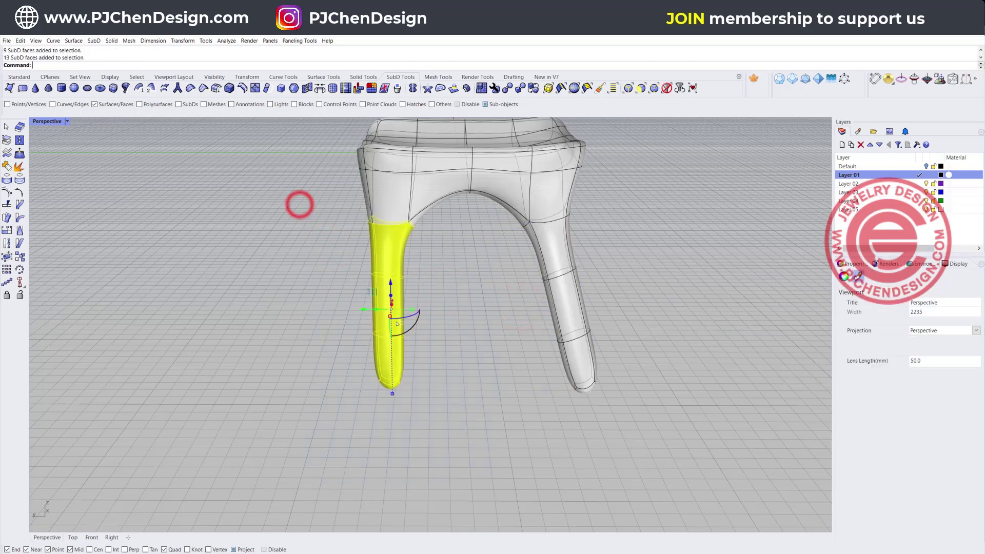
pyautogui.moveTo(416, 326); pyautogui.dragTo(351, 302)
pyautogui.click(488, 345)
# Restrict selection to edges, select the short inner edges where both legs meet the seat arch, and raise them to smooth the transition
pyautogui.moveTo(487, 345); pyautogui.dragTo(395, 363, button='right')
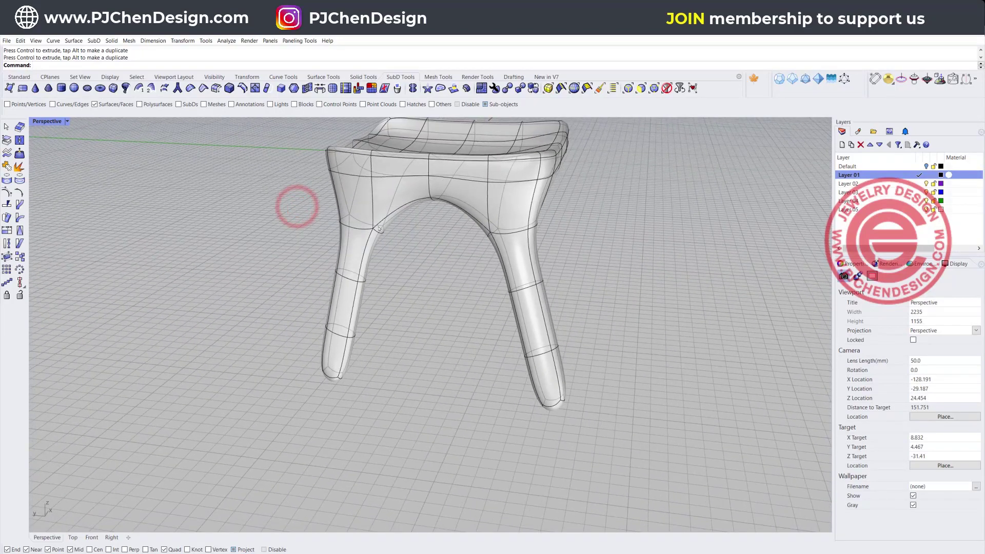
pyautogui.scroll(2, 420, 200)
pyautogui.scroll(3, 362, 242)
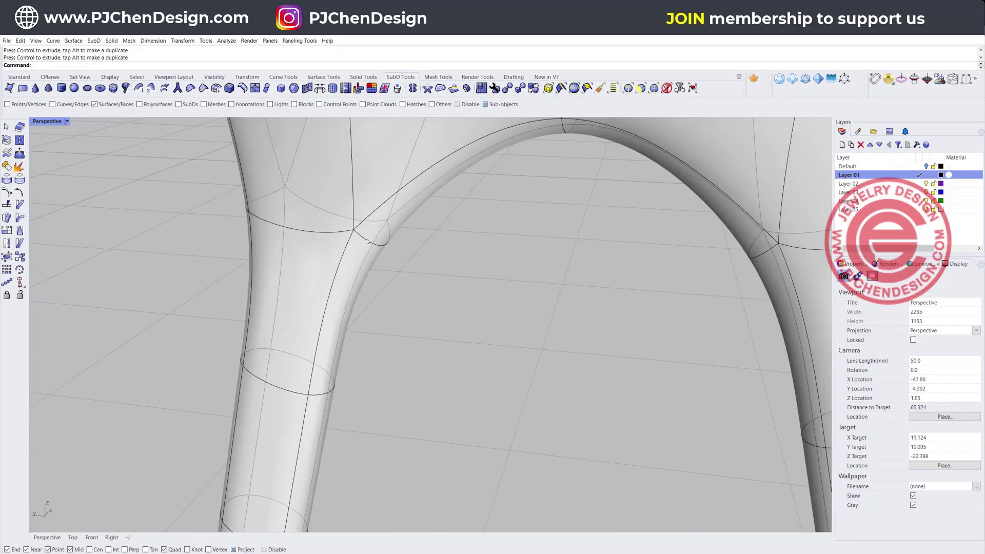
pyautogui.click(367, 239)
pyautogui.click(367, 239)
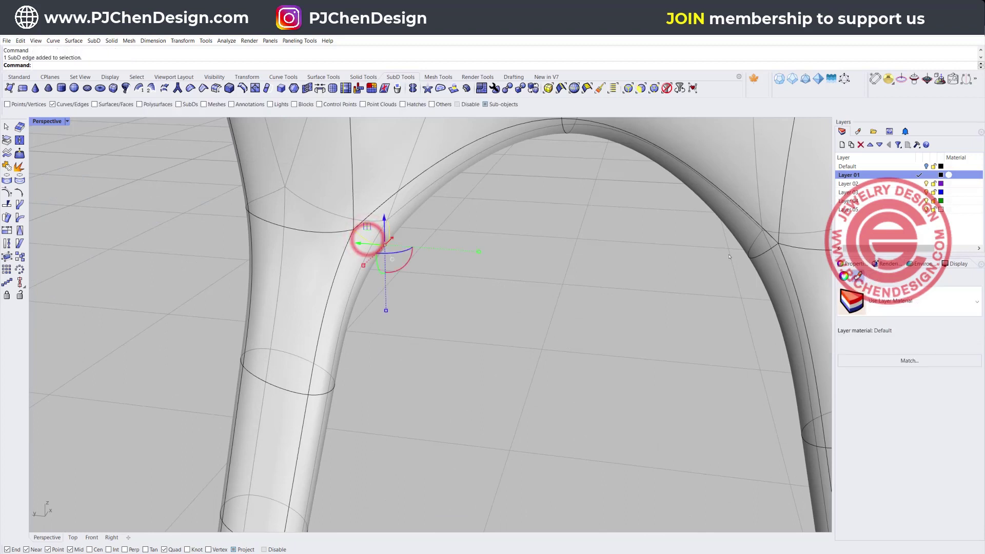
pyautogui.keyDown('shift'); pyautogui.click(769, 251); pyautogui.keyUp('shift')
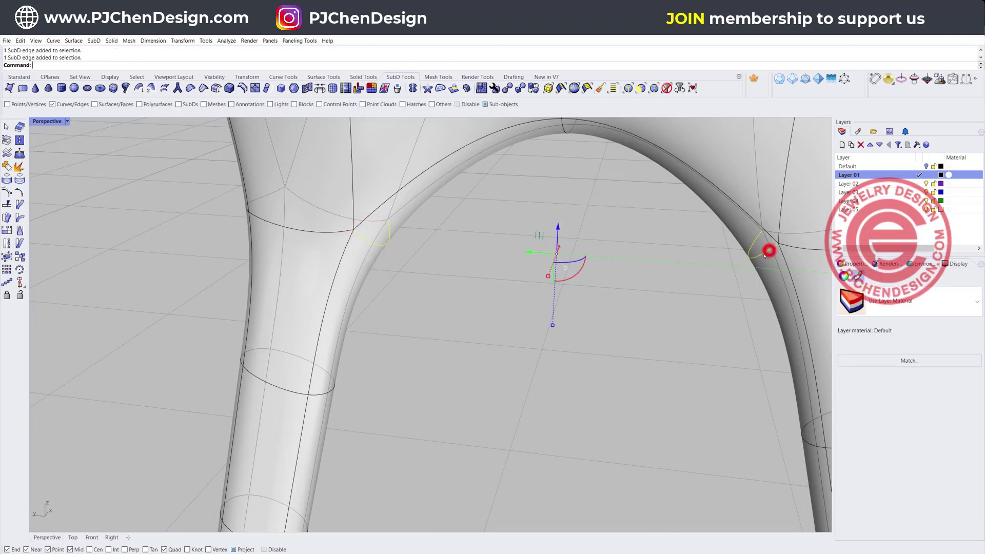
pyautogui.click(557, 225)
pyautogui.scroll(-5, 549, 231)
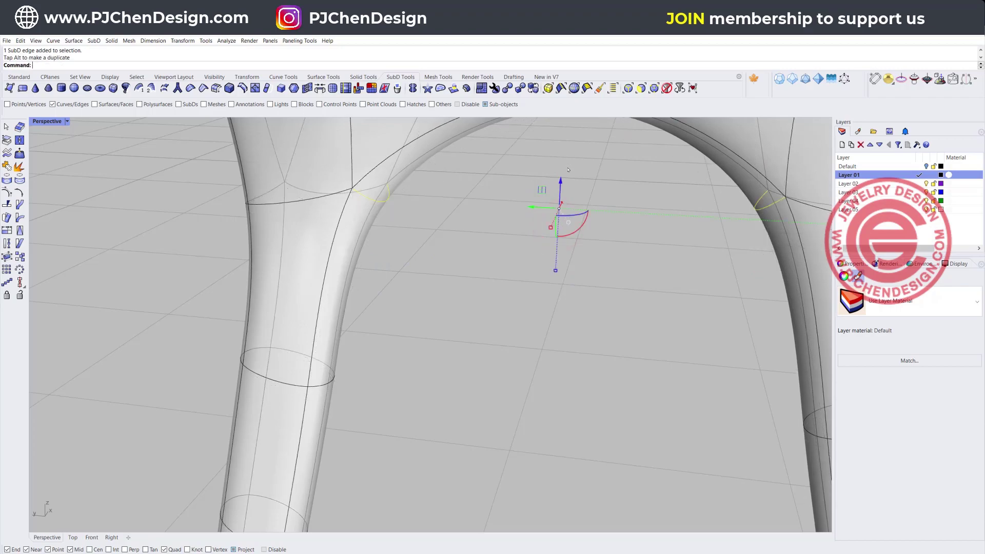
pyautogui.keyDown('shift'); pyautogui.moveTo(541, 239); pyautogui.dragTo(475, 304, button='right'); pyautogui.keyUp('shift')
pyautogui.moveTo(490, 239); pyautogui.dragTo(493, 229)
pyautogui.click(476, 337)
# Select the edges of both legs below the seat in the Front view and rotate them so the legs lean outward
pyautogui.moveTo(477, 336); pyautogui.dragTo(553, 334, button='right')
pyautogui.moveTo(212, 505)
pyautogui.mouseDown()
pyautogui.moveTo(143, 398)
pyautogui.moveTo(212, 509)
pyautogui.mouseUp()
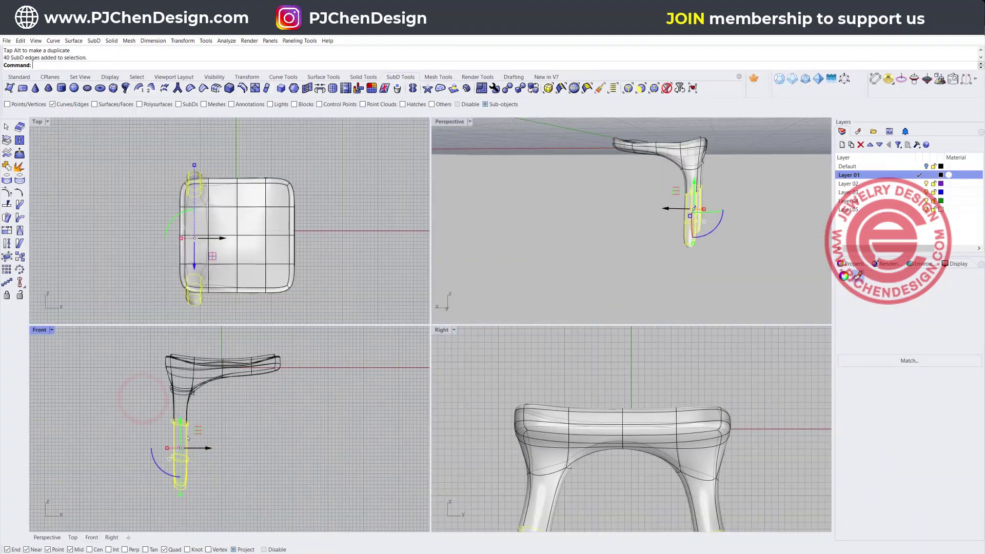
pyautogui.click(135, 384)
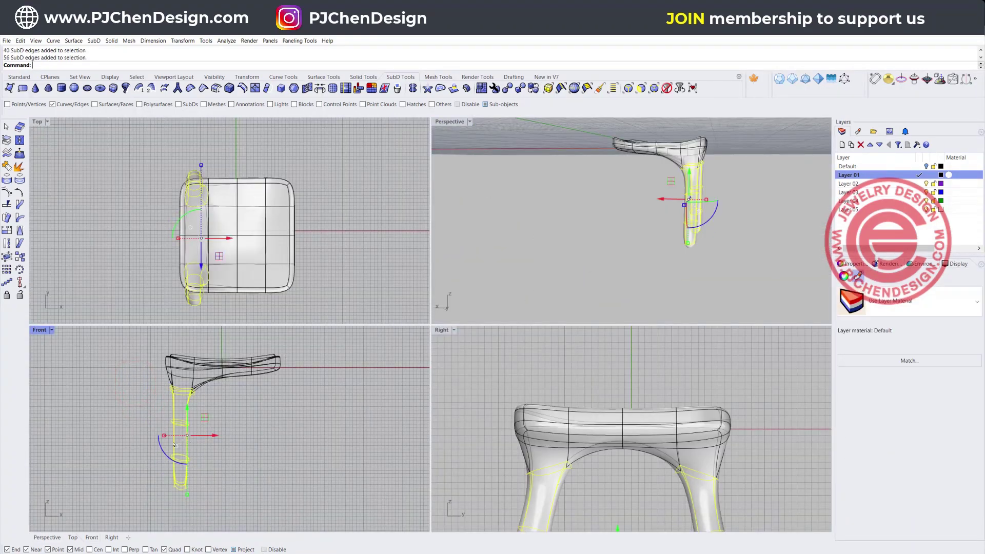
pyautogui.moveTo(164, 451); pyautogui.dragTo(201, 430)
pyautogui.click(307, 458)
pyautogui.click(96, 383)
pyautogui.moveTo(609, 234); pyautogui.dragTo(523, 224, button='right')
pyautogui.scroll(4, 667, 213)
pyautogui.moveTo(666, 241); pyautogui.dragTo(667, 251, button='right')
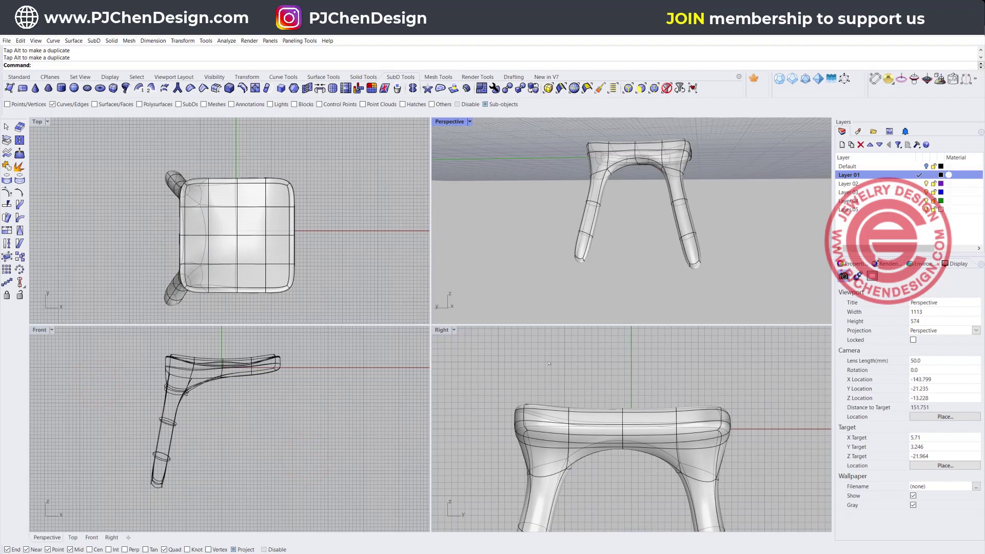
# Select the edges of one leg in the Right view, rotate it inward to reduce its splay, and nudge it sideways
pyautogui.scroll(-2, 205, 410)
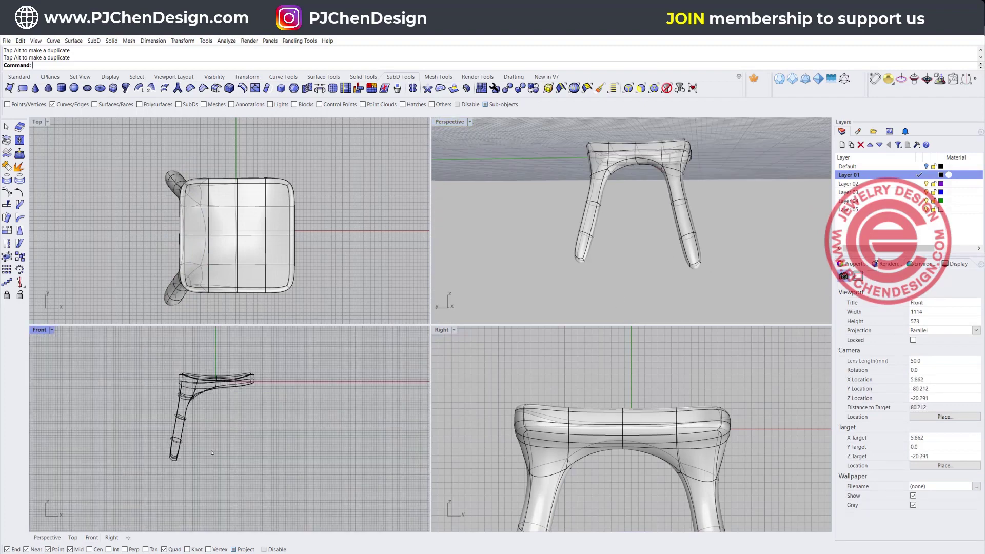
pyautogui.moveTo(212, 453); pyautogui.dragTo(202, 430, button='right')
pyautogui.scroll(-5, 564, 446)
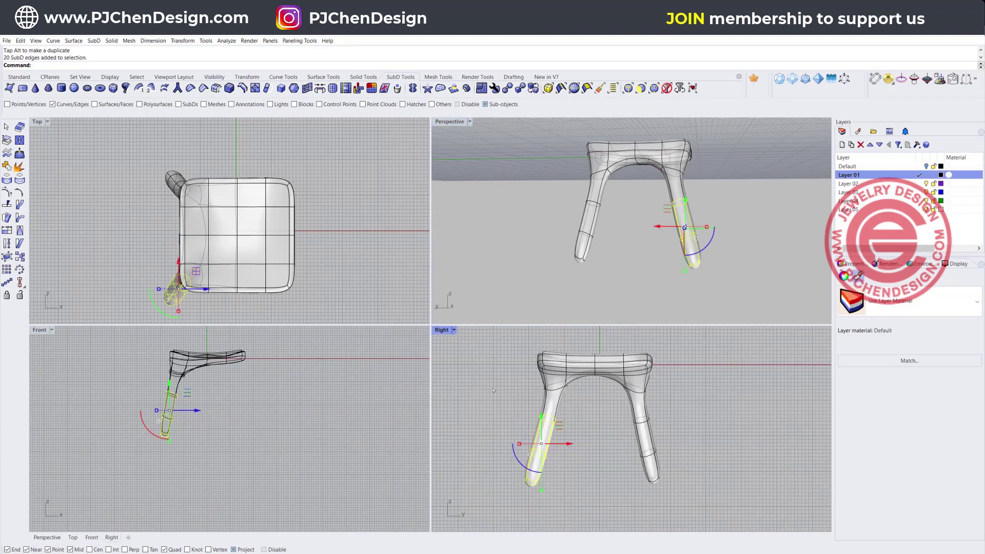
pyautogui.moveTo(498, 382); pyautogui.dragTo(588, 501)
pyautogui.moveTo(464, 401); pyautogui.dragTo(578, 501)
pyautogui.scroll(2, 564, 440)
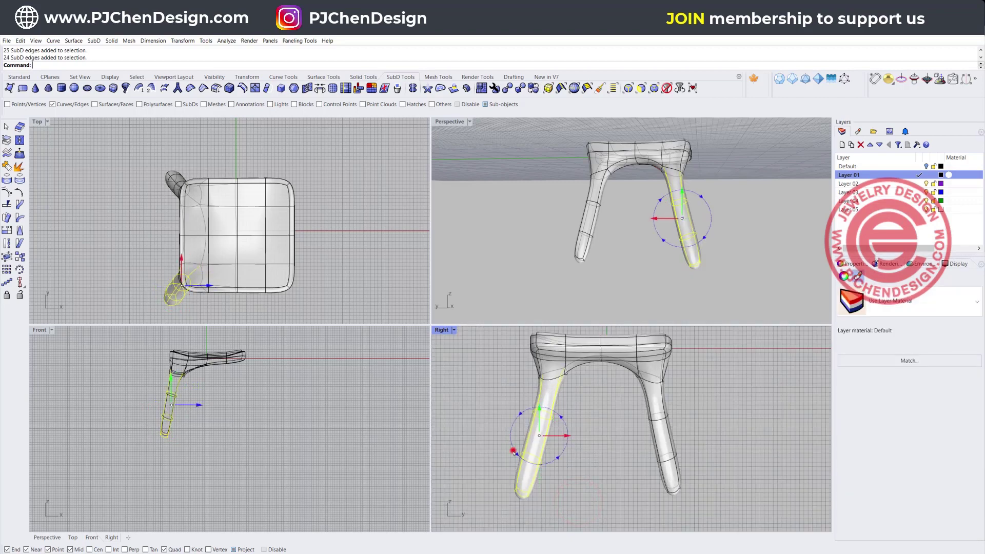
pyautogui.moveTo(513, 452); pyautogui.dragTo(517, 457)
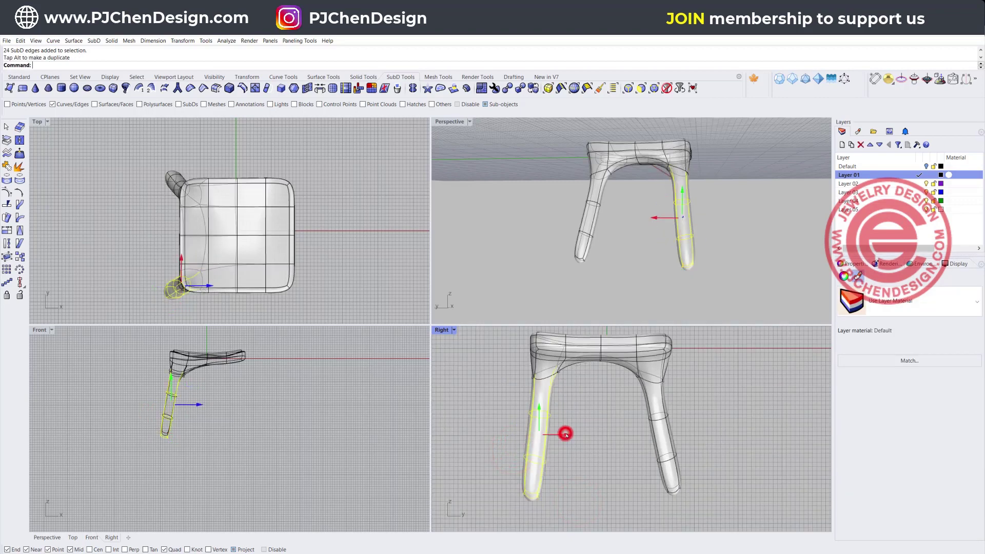
pyautogui.moveTo(565, 434); pyautogui.dragTo(571, 435)
pyautogui.click(615, 431)
pyautogui.scroll(2, 616, 431)
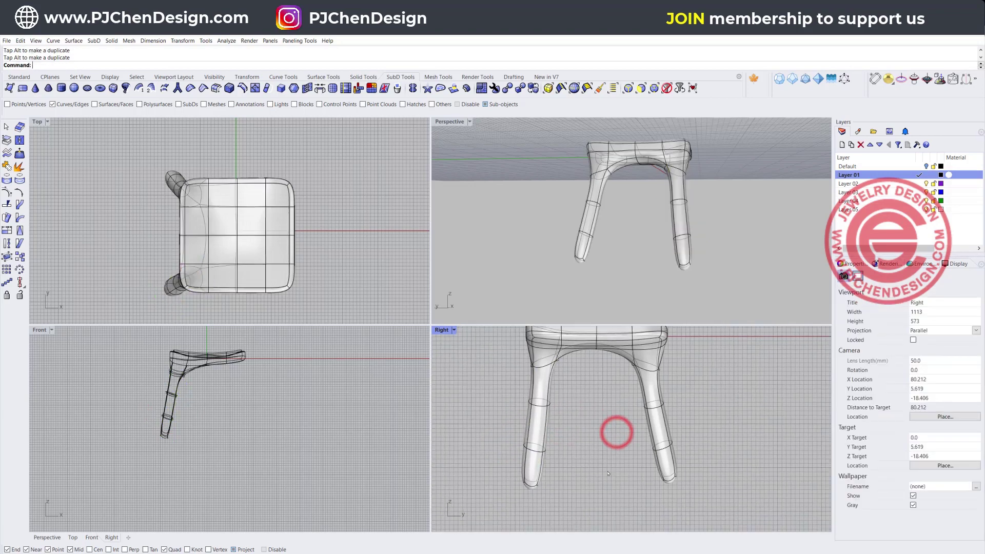
# Insert a SubD edge loop near the foot of one leg, offset from its lowest ring with BothSides set to No
pyautogui.doubleClick(443, 331)
pyautogui.scroll(-4, 403, 413)
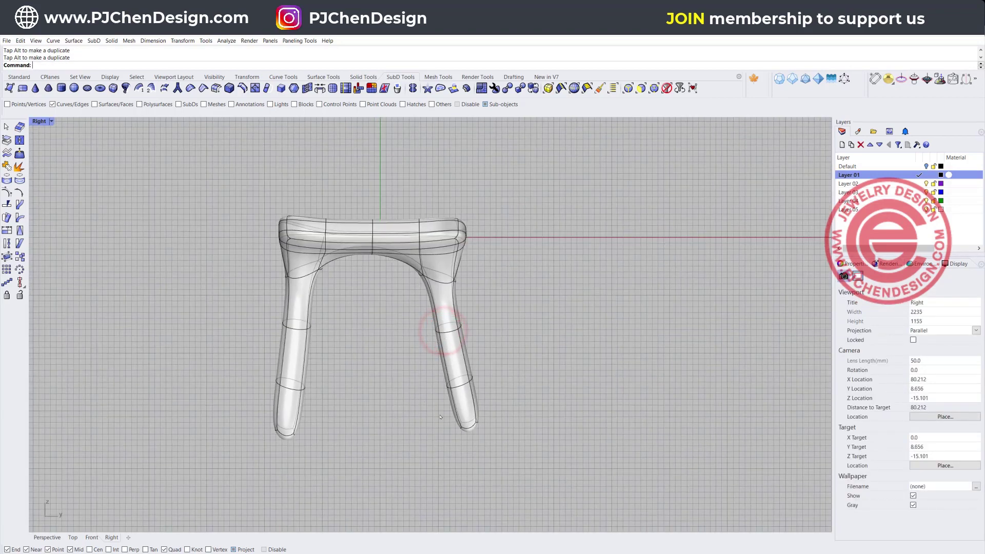
pyautogui.moveTo(460, 423); pyautogui.dragTo(453, 406, button='right')
pyautogui.scroll(4, 456, 411)
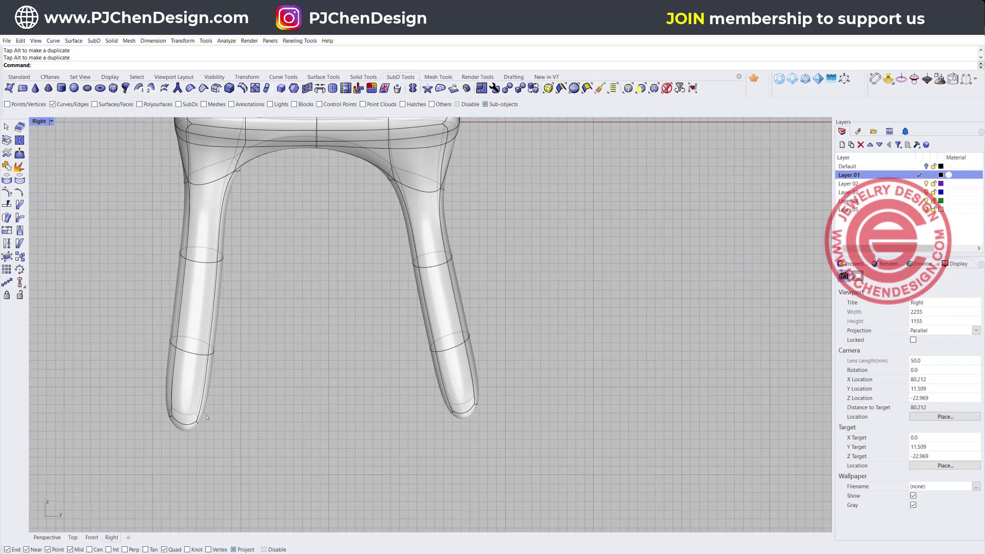
pyautogui.moveTo(233, 416); pyautogui.dragTo(282, 411, button='right')
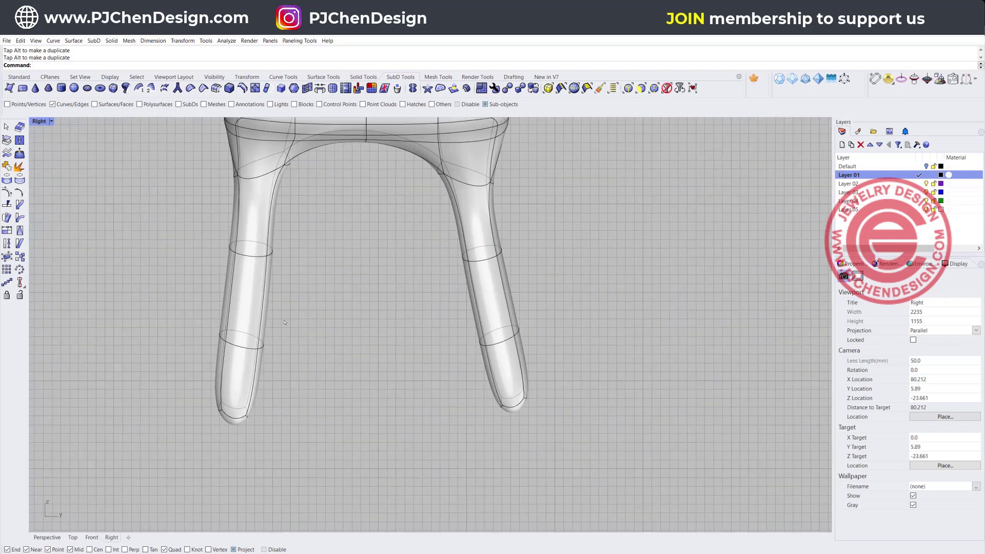
pyautogui.click(243, 88)
pyautogui.click(251, 348)
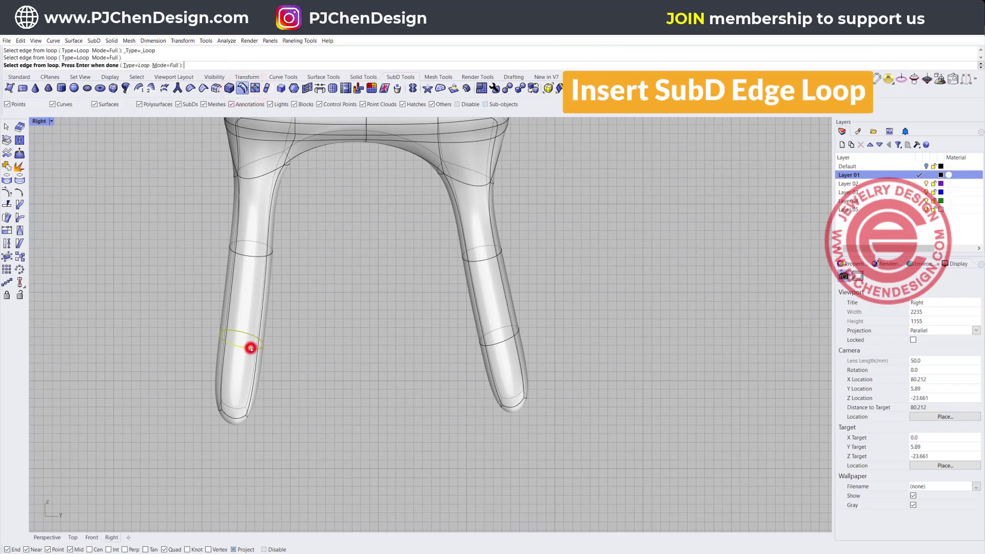
pyautogui.press('Return')
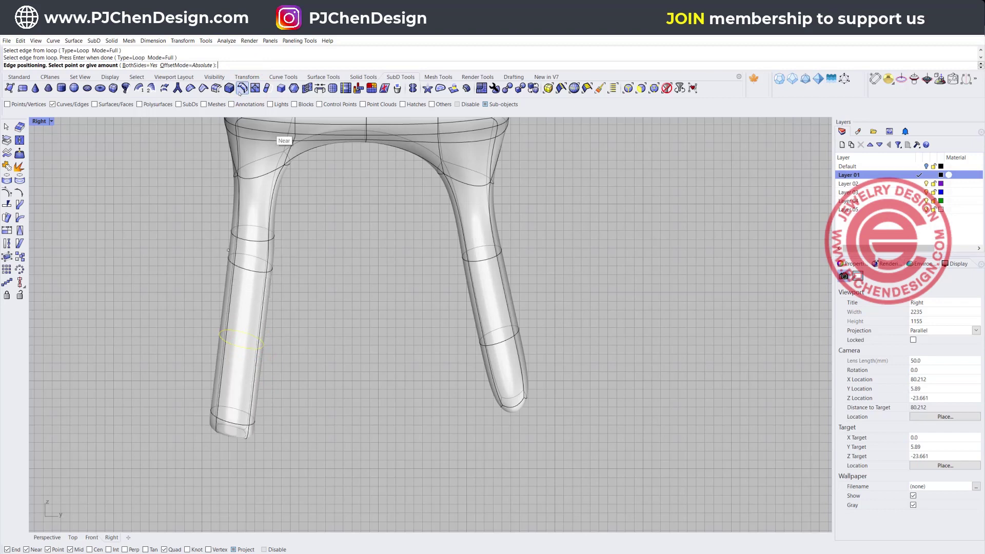
pyautogui.click(137, 64)
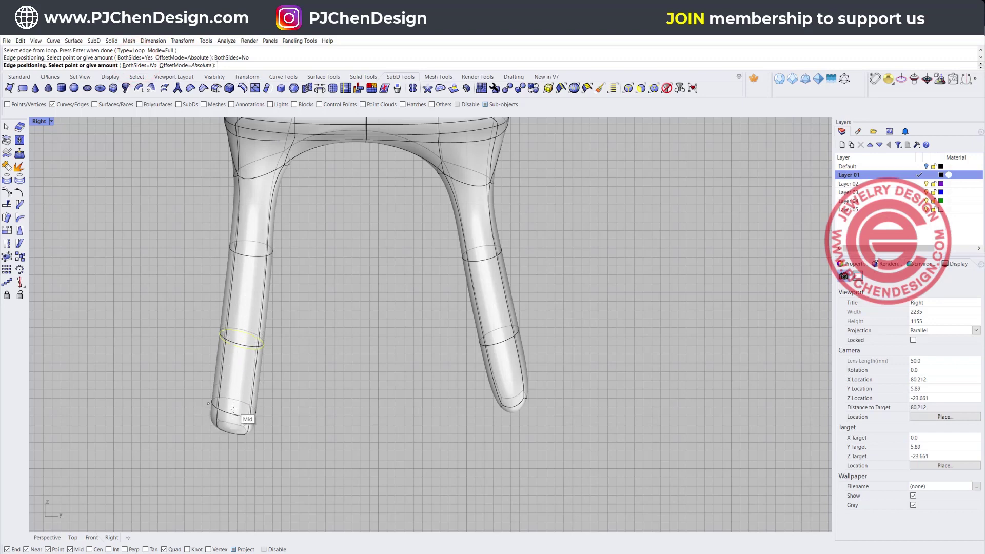
pyautogui.click(233, 410)
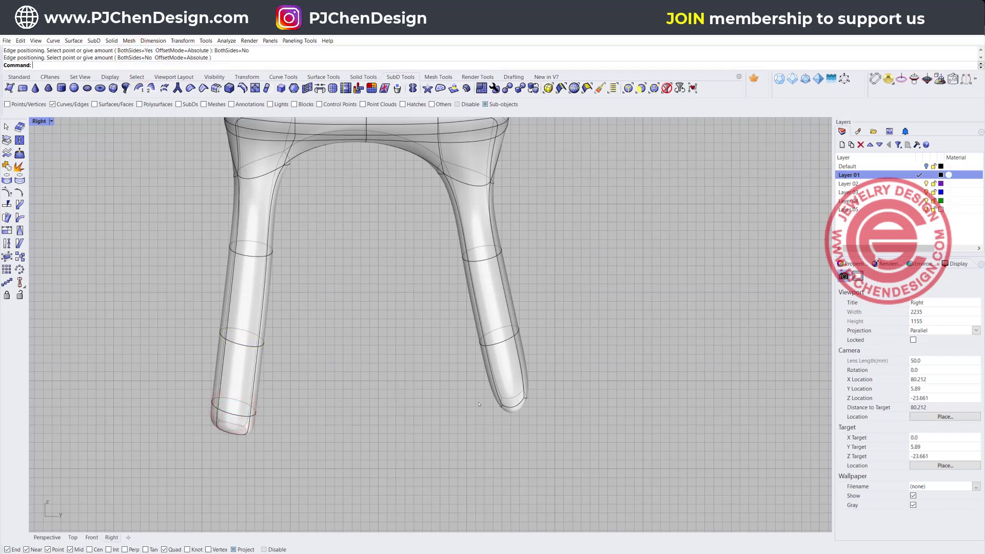
# Insert a matching one-sided SubD edge loop near the foot of the other leg
pyautogui.press('Return')
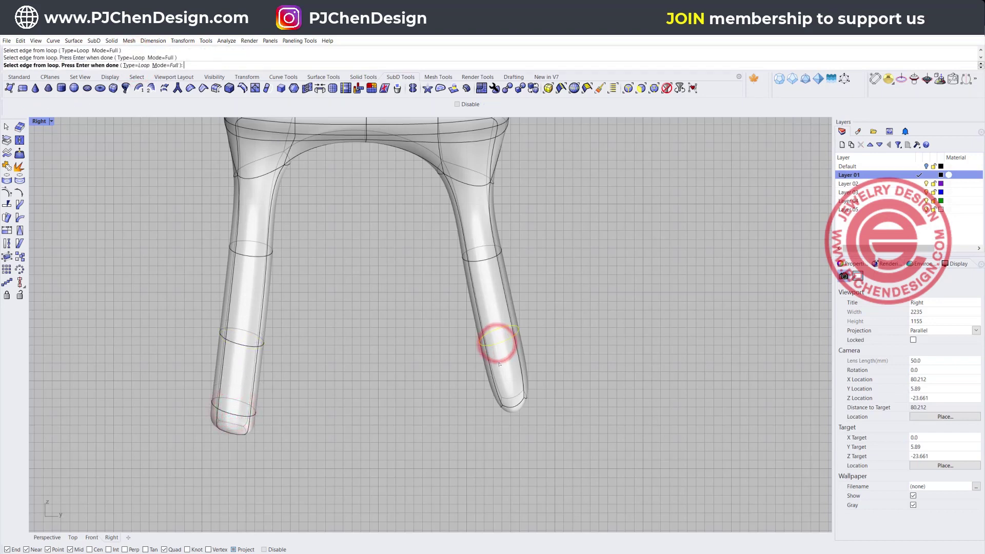
pyautogui.press('Return')
pyautogui.click(511, 400)
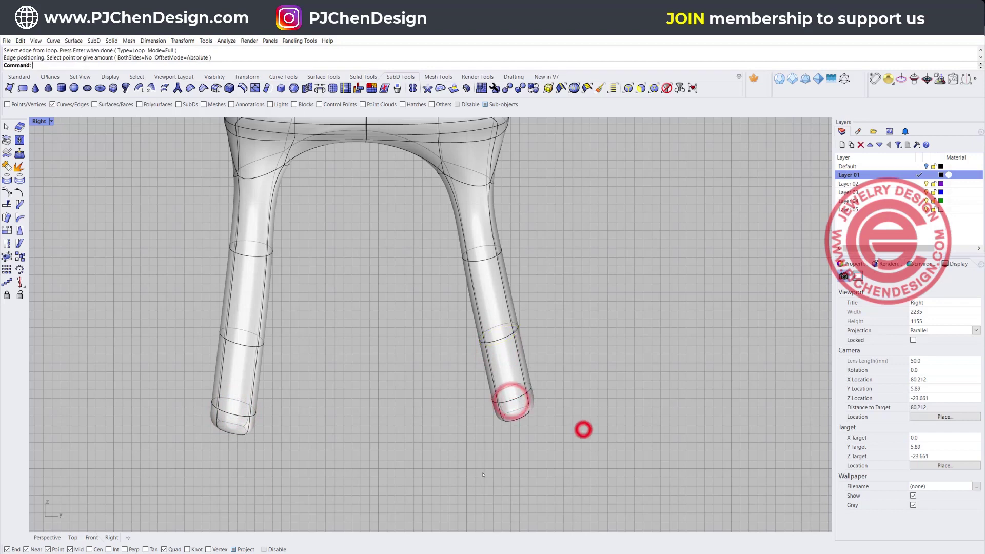
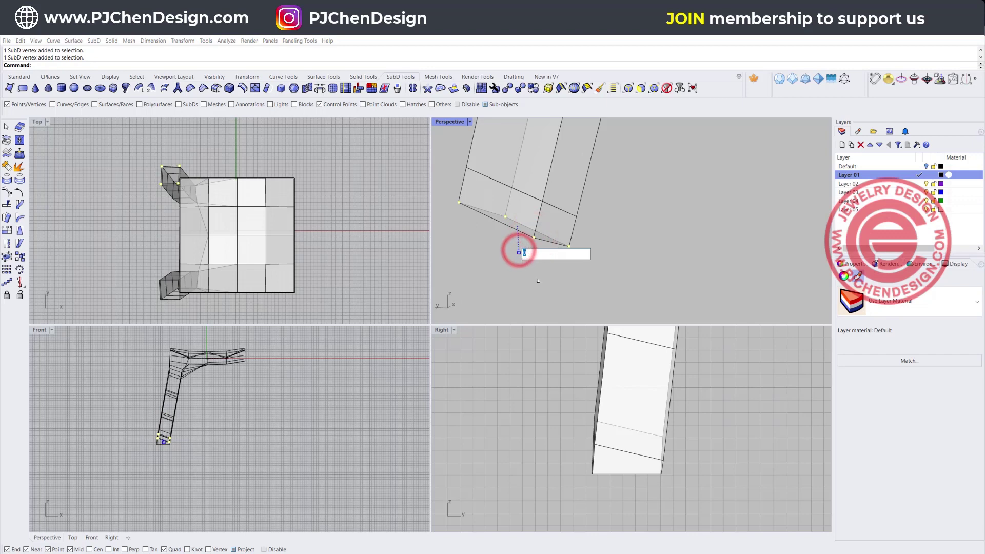
# Flatten the selected bottom vertices of the leg vertically and move them down to lengthen the foot
pyautogui.moveTo(515, 196); pyautogui.dragTo(518, 224)
pyautogui.click(212, 444)
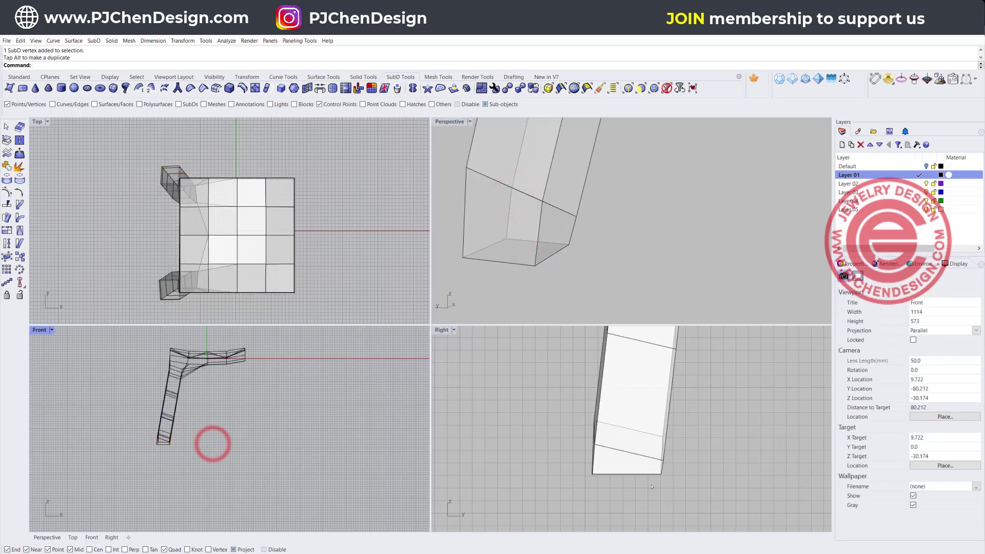
# Select the bottom vertices of both legs, level them with a vertical scale of 0, and lower them slightly
pyautogui.scroll(-3, 603, 270)
pyautogui.moveTo(530, 241)
pyautogui.mouseDown()
pyautogui.moveTo(626, 297)
pyautogui.moveTo(583, 281)
pyautogui.moveTo(582, 270)
pyautogui.mouseUp()
pyautogui.scroll(3, 585, 264)
pyautogui.click(588, 253)
pyautogui.moveTo(460, 238); pyautogui.dragTo(601, 307)
pyautogui.moveTo(667, 284); pyautogui.dragTo(617, 264, button='right')
pyautogui.moveTo(579, 217); pyautogui.dragTo(771, 306)
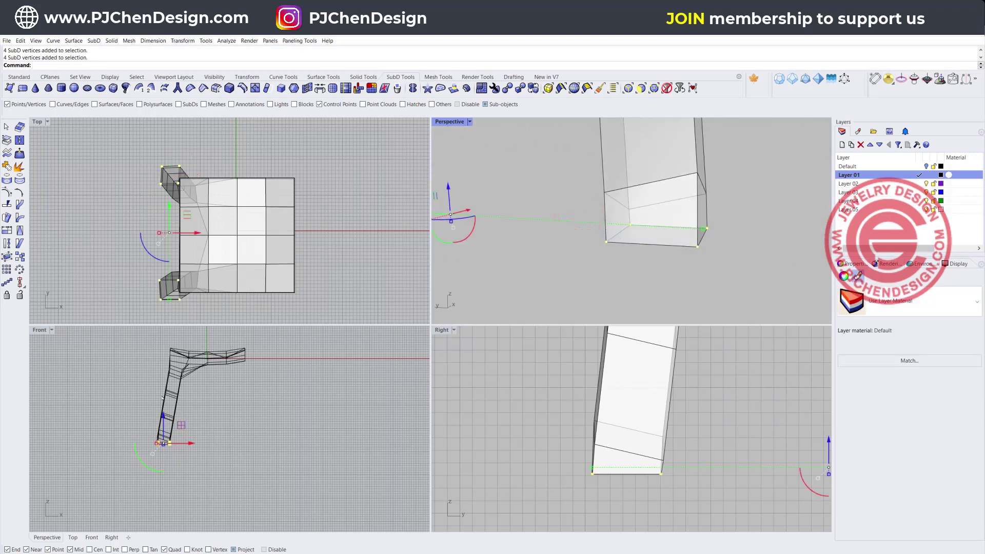
pyautogui.scroll(5, 203, 433)
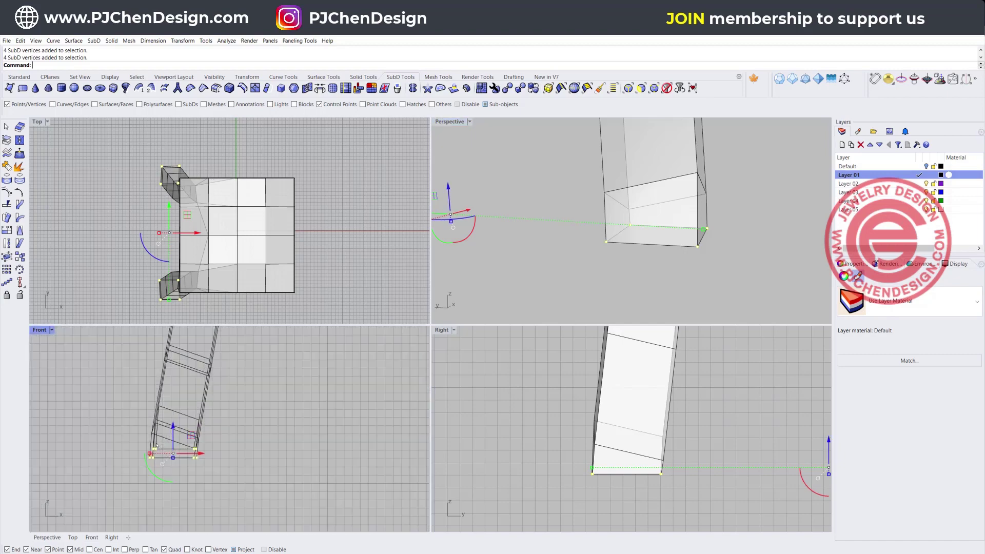
pyautogui.doubleClick(40, 331)
pyautogui.click(324, 391)
pyautogui.write('0')
pyautogui.press('Return')
pyautogui.moveTo(324, 354); pyautogui.dragTo(325, 368)
pyautogui.click(502, 426)
# Switch the SubD display from flat to smooth and inspect the leg shapes from several views
pyautogui.doubleClick(40, 121)
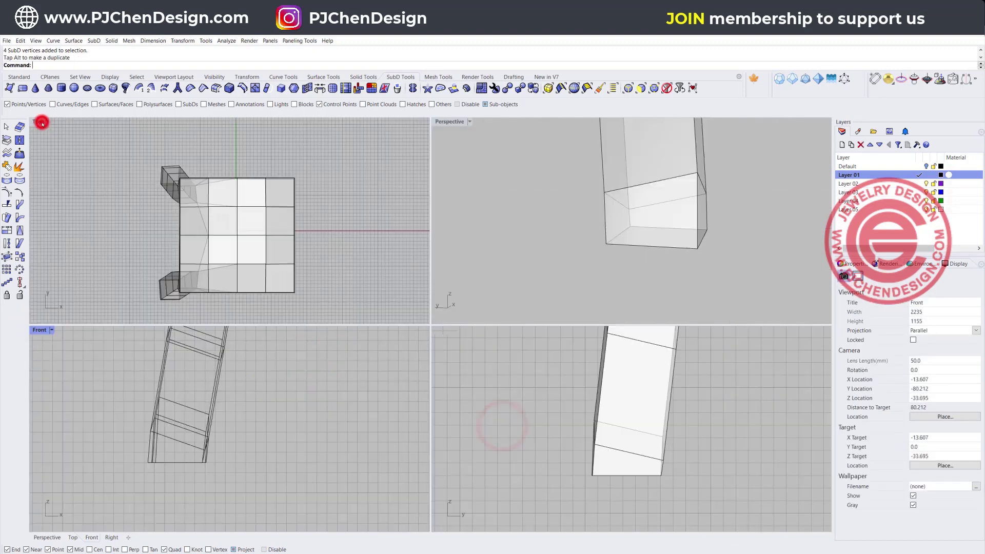
pyautogui.scroll(-8, 624, 455)
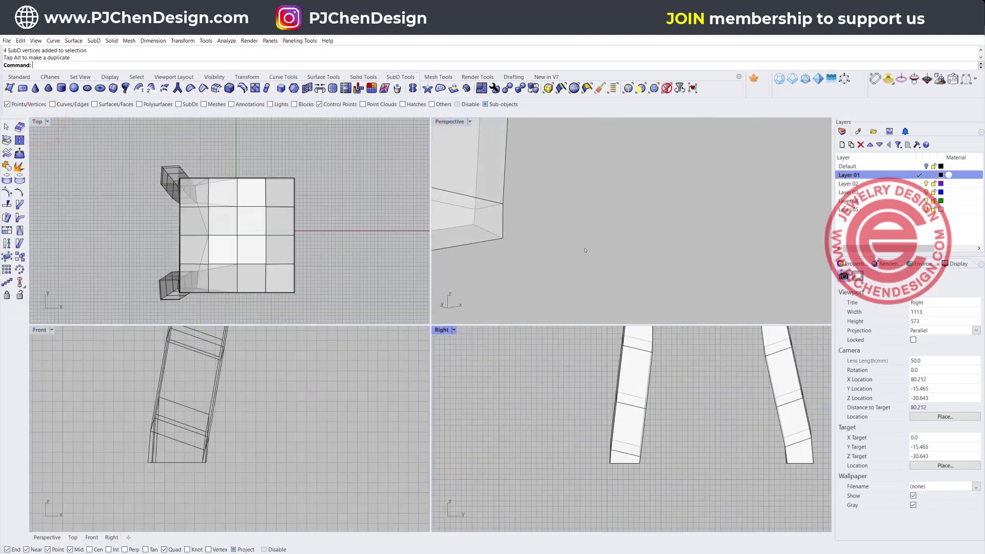
pyautogui.scroll(-10, 585, 249)
pyautogui.moveTo(585, 249); pyautogui.dragTo(562, 267, button='right')
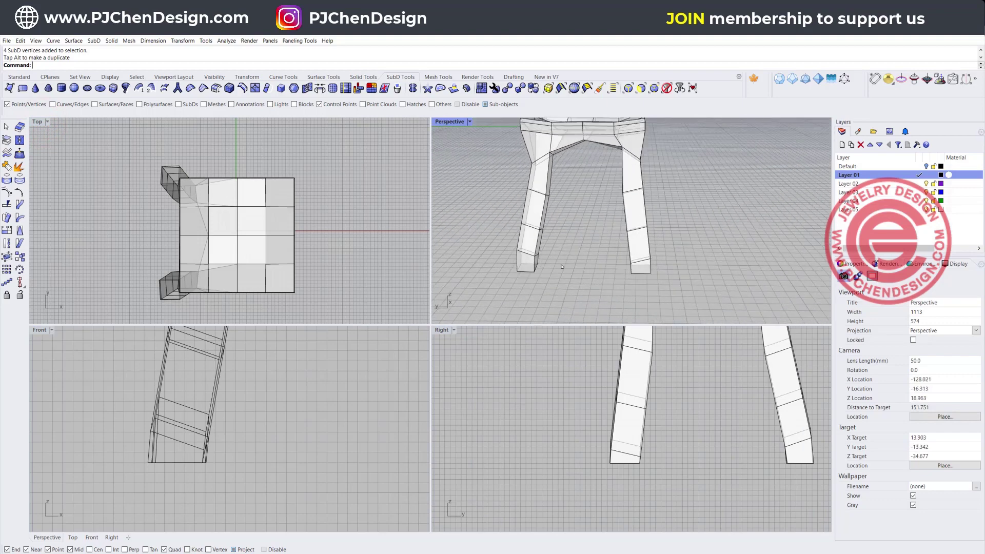
pyautogui.press('Tab')
pyautogui.moveTo(586, 230); pyautogui.dragTo(621, 226, button='right')
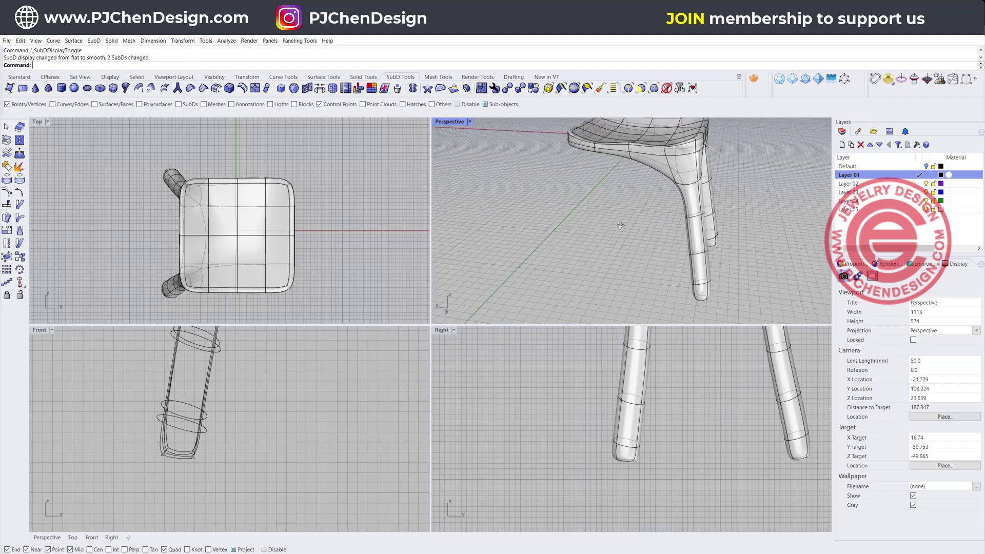
pyautogui.scroll(-5, 204, 415)
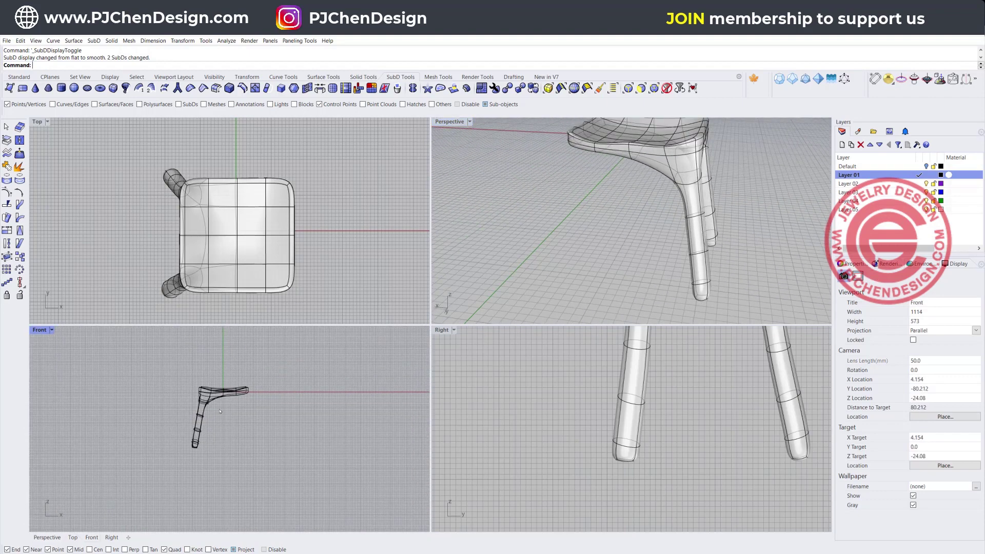
pyautogui.moveTo(642, 193)
pyautogui.mouseDown(button='right')
pyautogui.moveTo(678, 180)
pyautogui.moveTo(676, 198)
pyautogui.moveTo(641, 206)
pyautogui.moveTo(650, 204)
pyautogui.mouseUp(button='right')
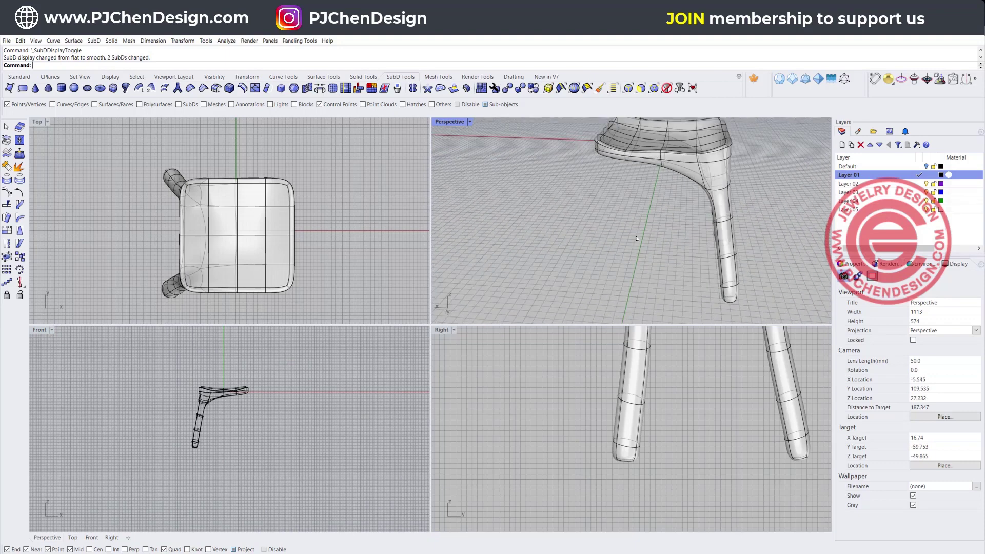
pyautogui.scroll(-4, 606, 435)
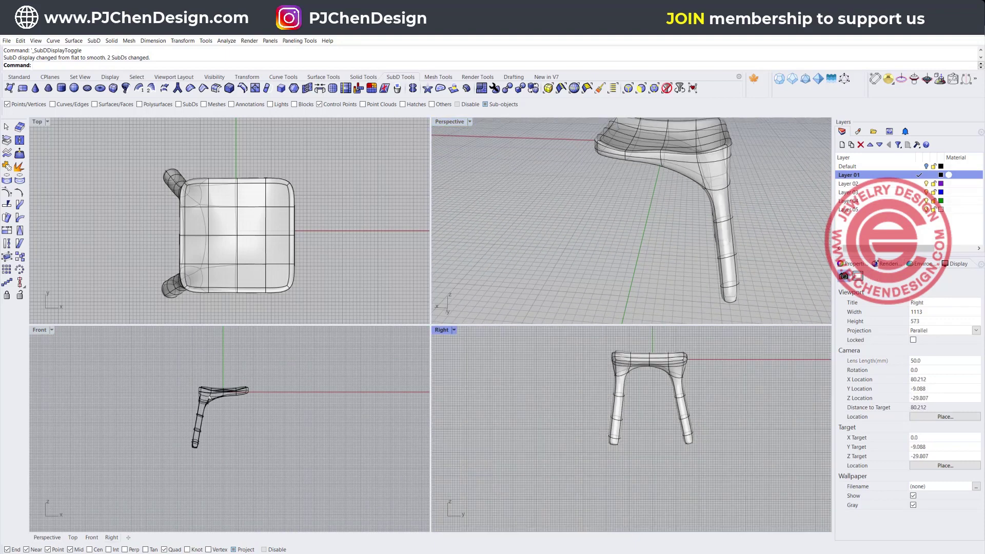
# Set the Front viewport's display mode to Ghosted and clear any vertex selection on the legs
pyautogui.scroll(3, 209, 397)
pyautogui.moveTo(225, 489); pyautogui.dragTo(226, 489)
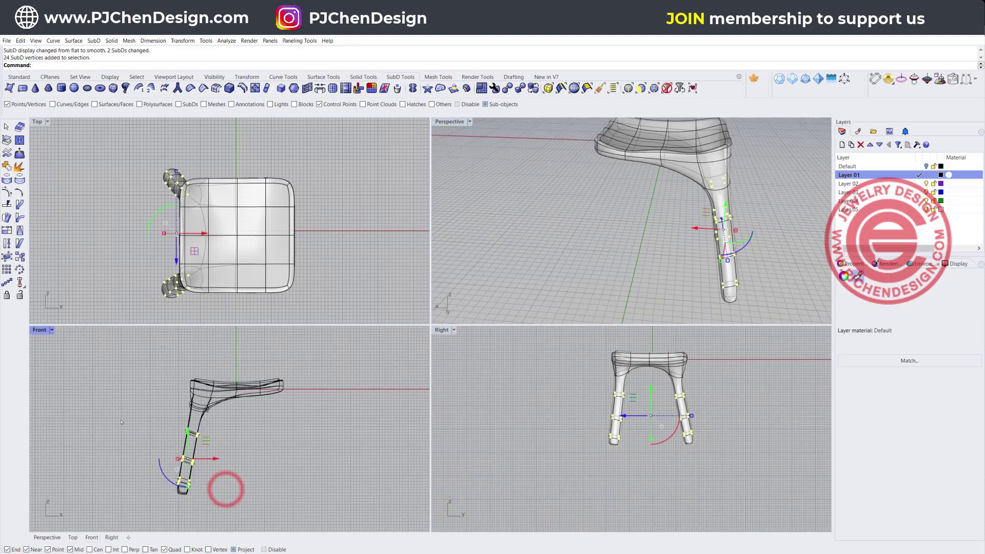
pyautogui.press('Escape')
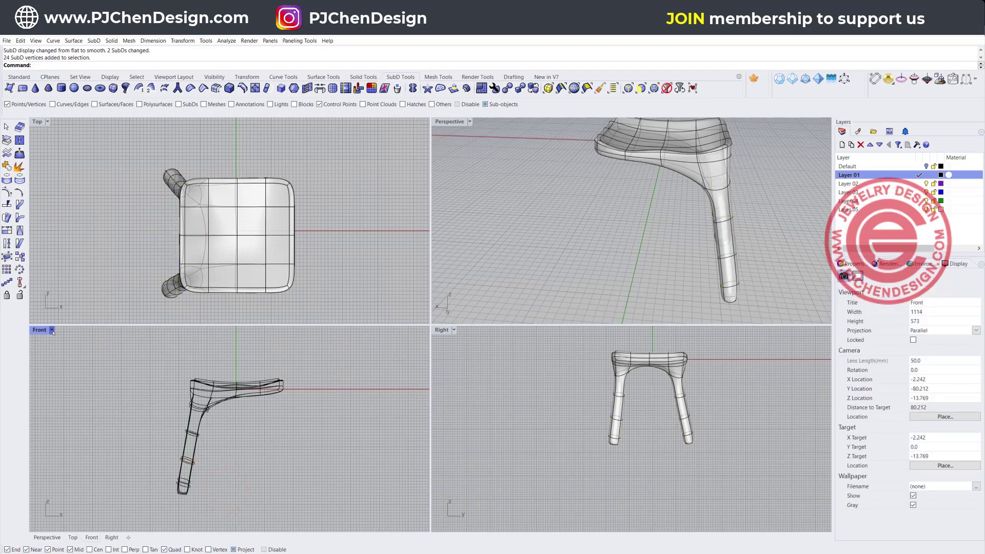
pyautogui.click(52, 330)
pyautogui.click(77, 119)
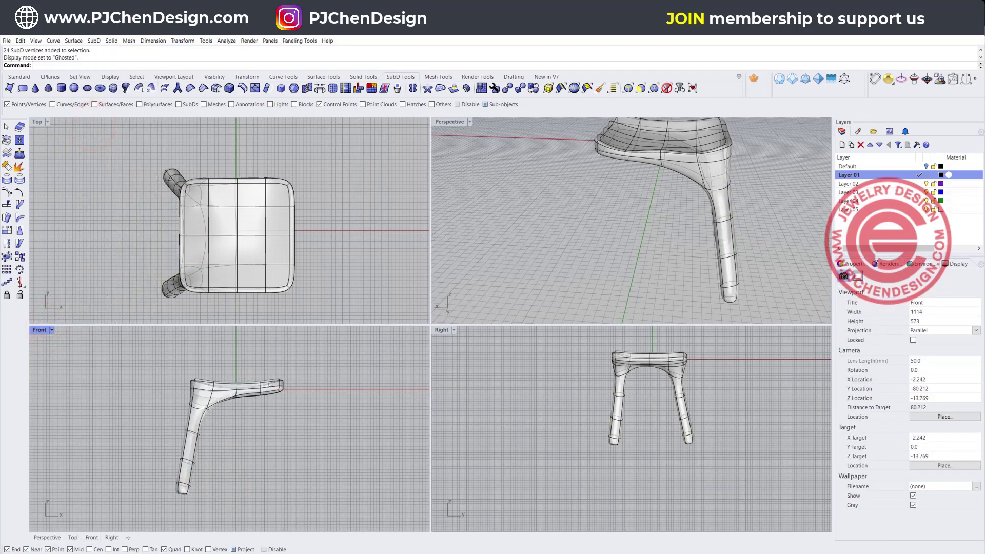
pyautogui.moveTo(226, 506); pyautogui.dragTo(127, 426)
pyautogui.click(265, 435)
# Reflect the whole chair SubD about the Y axis, flipping the primary side so the existing legs are mirrored to the other side
pyautogui.click(667, 88)
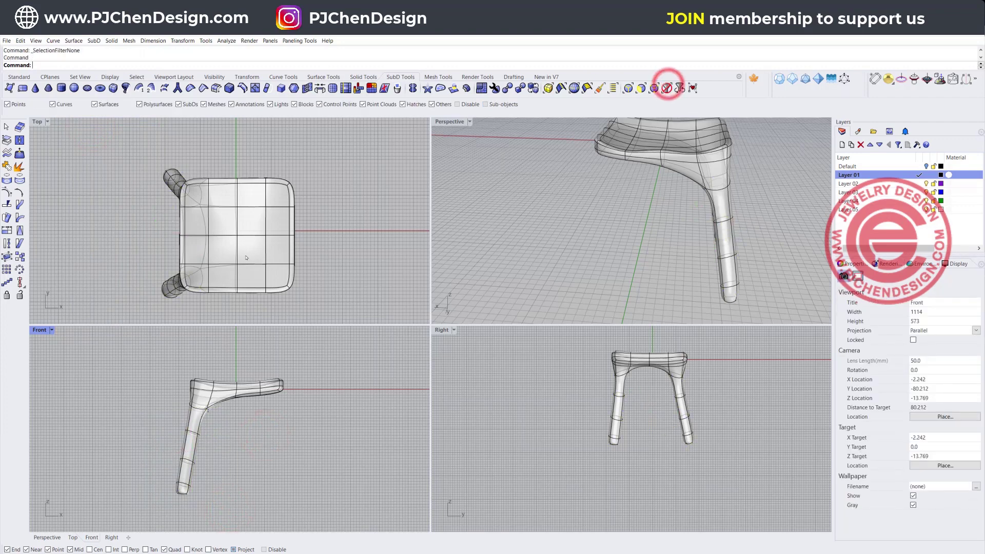
pyautogui.click(238, 222)
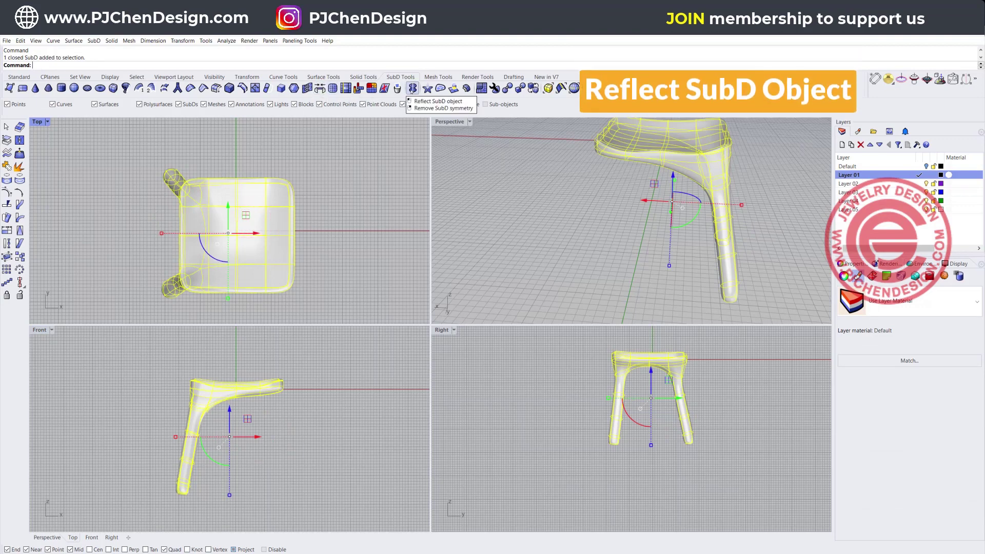
pyautogui.click(413, 89)
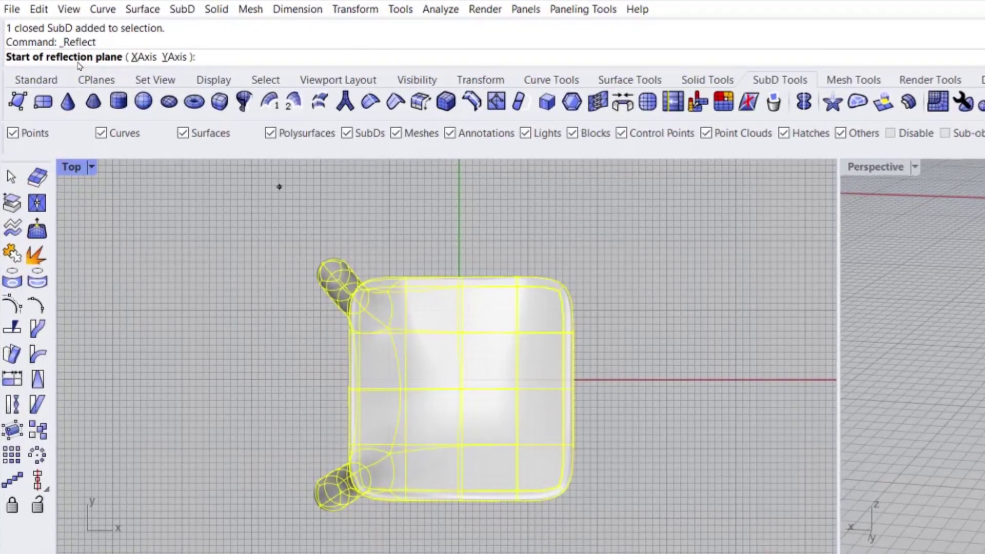
pyautogui.click(176, 57)
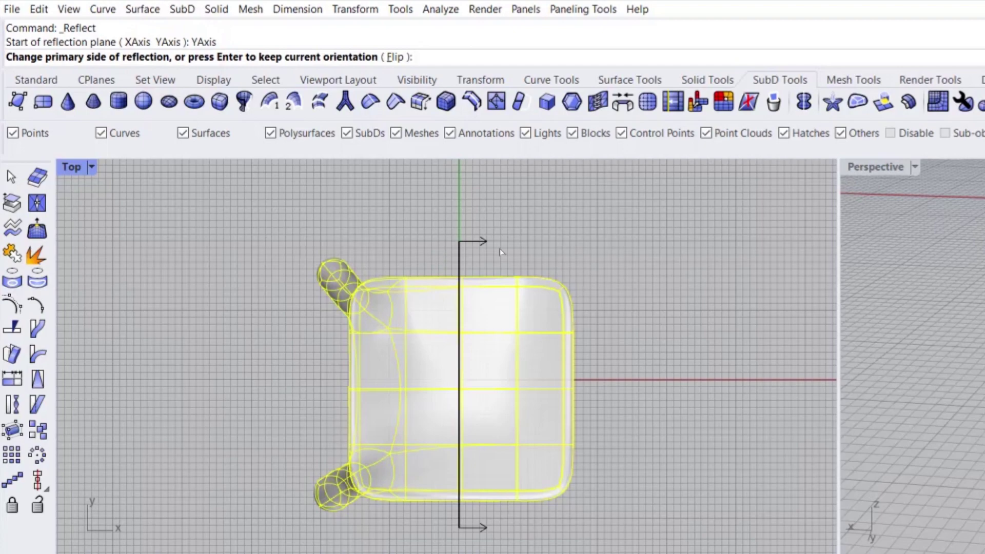
pyautogui.click(395, 58)
pyautogui.click(394, 57)
pyautogui.press('Return')
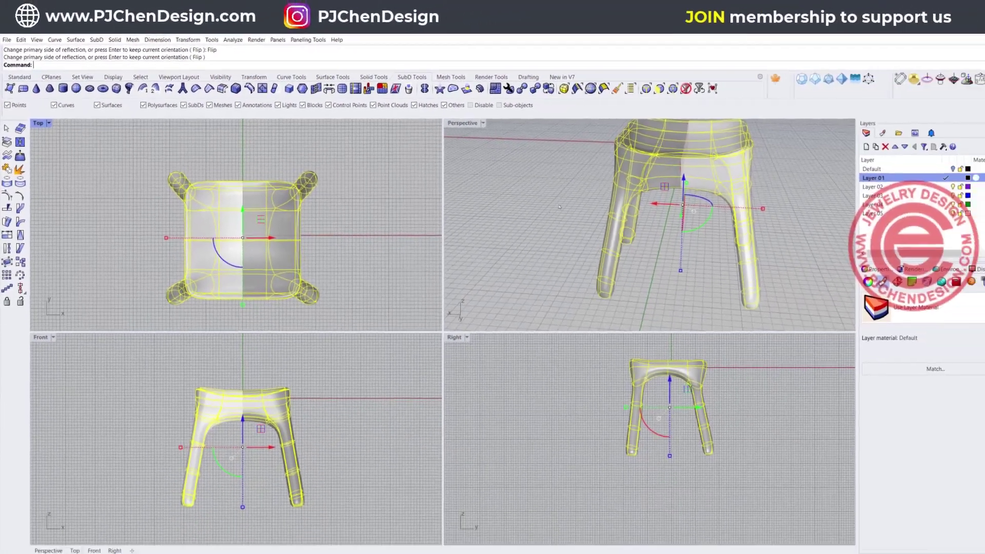
pyautogui.click(949, 300)
pyautogui.moveTo(626, 232); pyautogui.dragTo(600, 235, button='right')
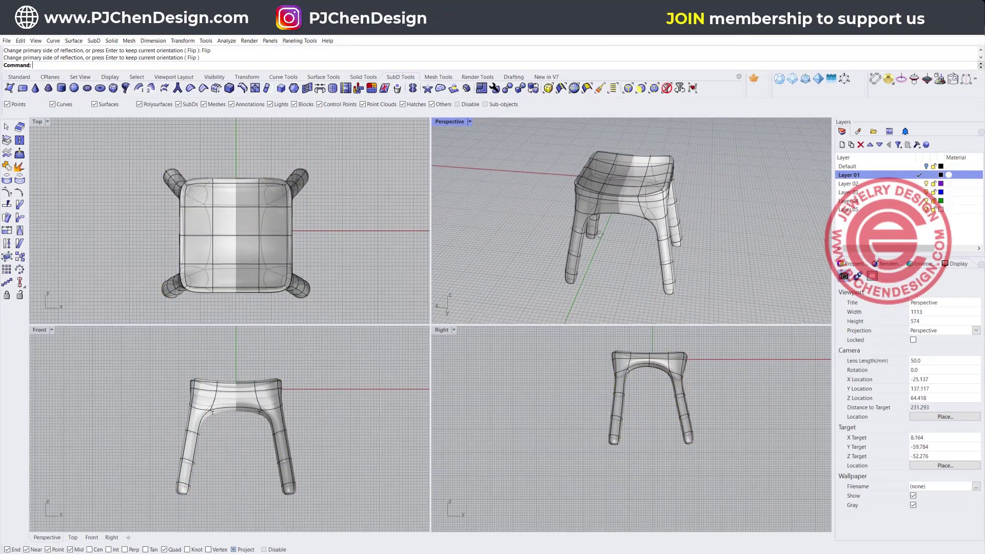
# Restrict selection to SubD faces and extrude the top face at the seat's rear corner upward to start the mirrored backrest posts
pyautogui.doubleClick(447, 121)
pyautogui.moveTo(451, 122); pyautogui.dragTo(471, 295, button='right')
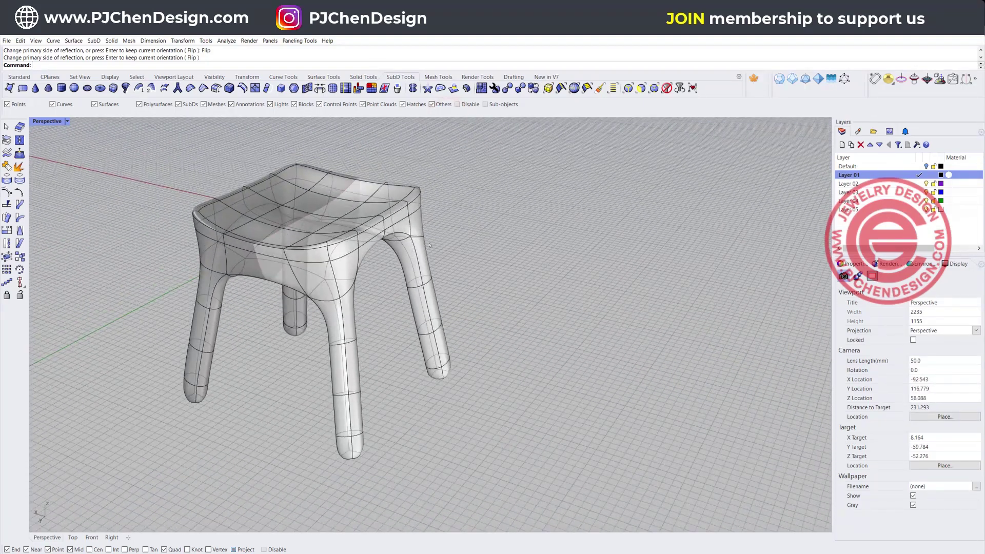
pyautogui.moveTo(363, 212); pyautogui.dragTo(396, 219, button='right')
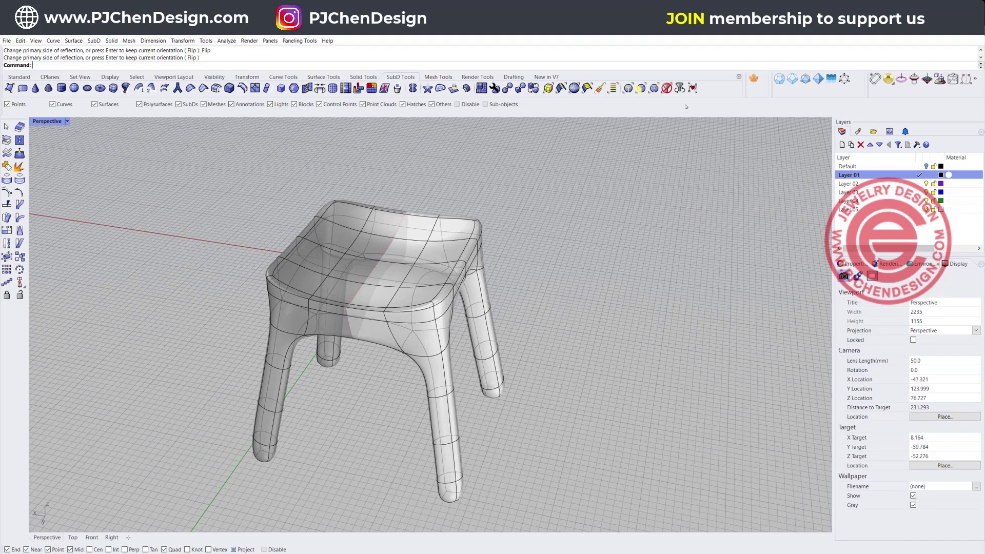
pyautogui.click(640, 88)
pyautogui.click(452, 230)
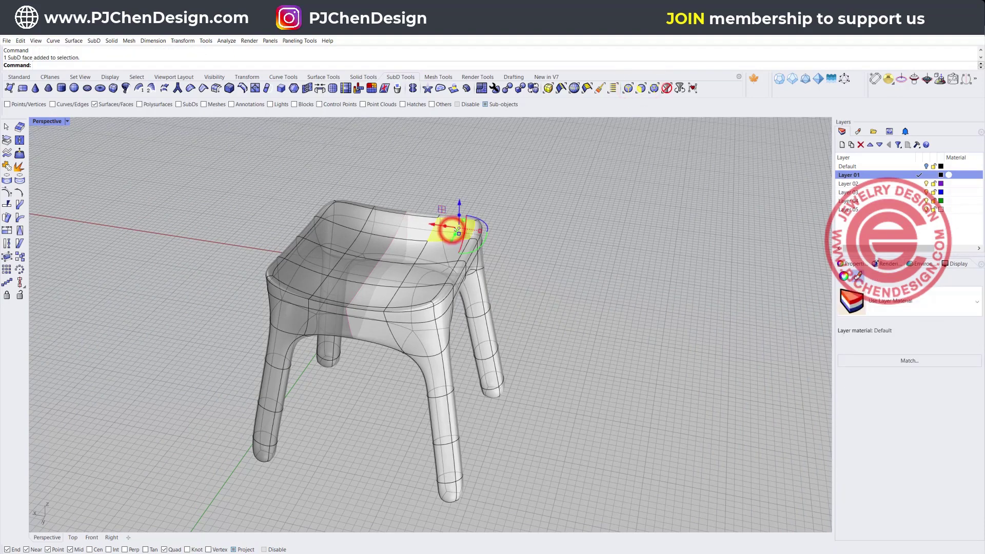
pyautogui.moveTo(459, 215); pyautogui.dragTo(460, 172)
# Extrude the post's top face upward two more times to raise both backrest posts to full height
pyautogui.keyDown('shift'); pyautogui.moveTo(527, 209); pyautogui.dragTo(530, 276, button='right'); pyautogui.keyUp('shift')
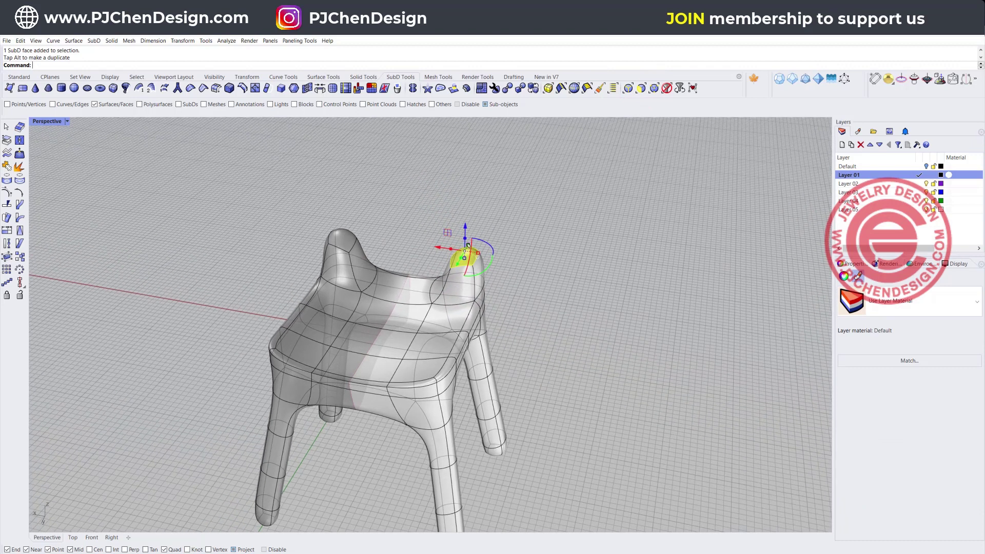
pyautogui.moveTo(465, 239); pyautogui.dragTo(476, 186)
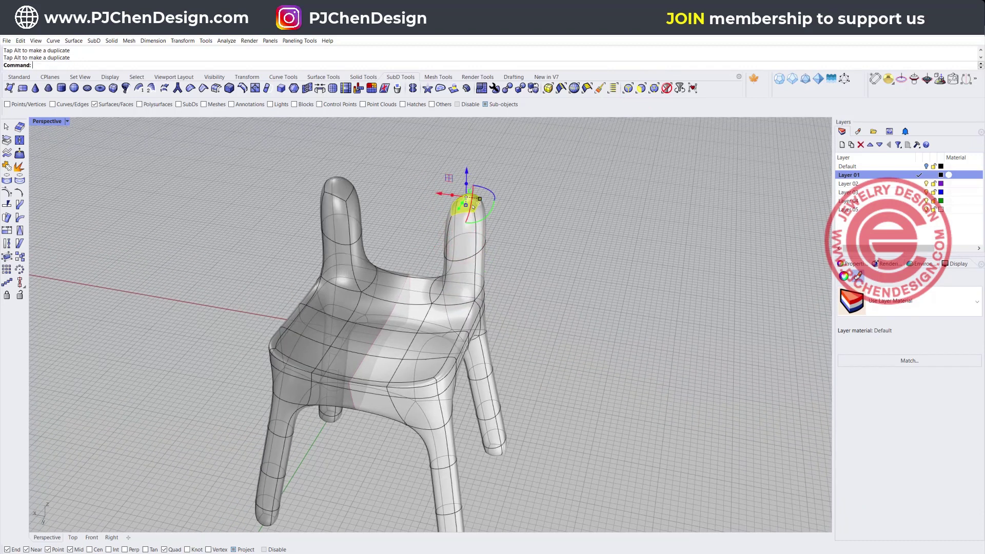
pyautogui.keyDown('shift'); pyautogui.moveTo(532, 230); pyautogui.dragTo(532, 290, button='right'); pyautogui.keyUp('shift')
pyautogui.moveTo(468, 249); pyautogui.dragTo(477, 146)
pyautogui.click(572, 264)
pyautogui.moveTo(572, 264); pyautogui.dragTo(493, 252, button='right')
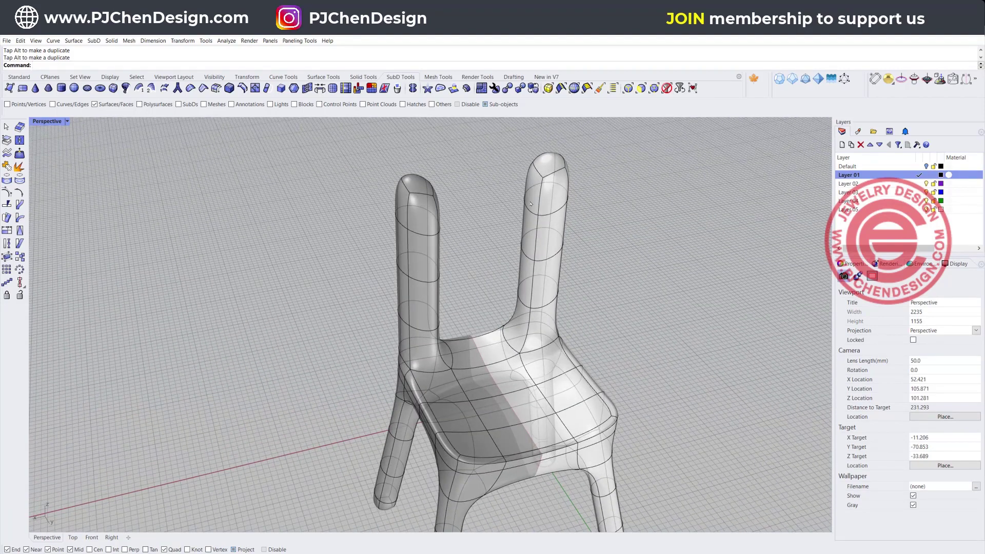
# Bridge the upper inner faces of one backrest post to the matching inner faces of the opposite post
pyautogui.moveTo(467, 220); pyautogui.dragTo(328, 198, button='right')
pyautogui.moveTo(531, 230); pyautogui.dragTo(555, 238, button='right')
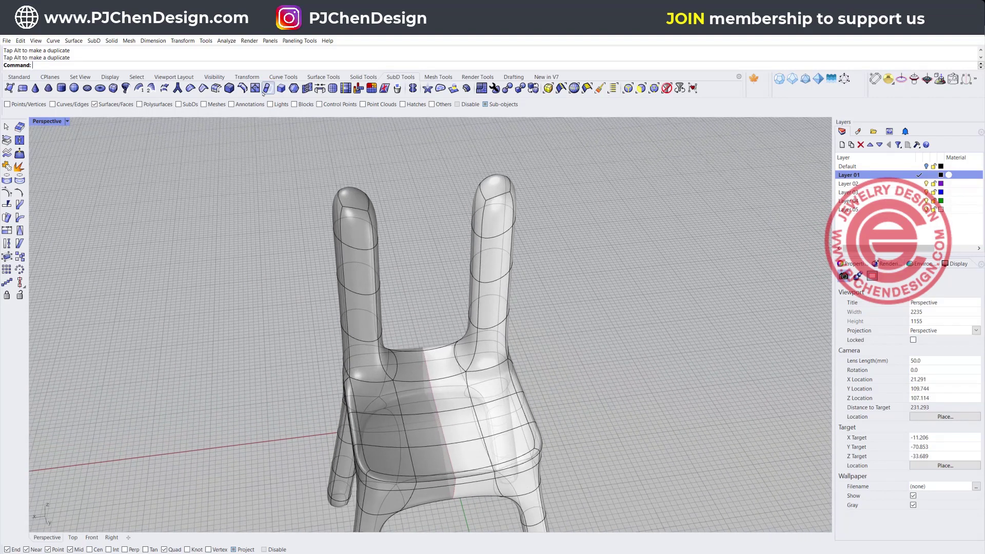
pyautogui.click(319, 88)
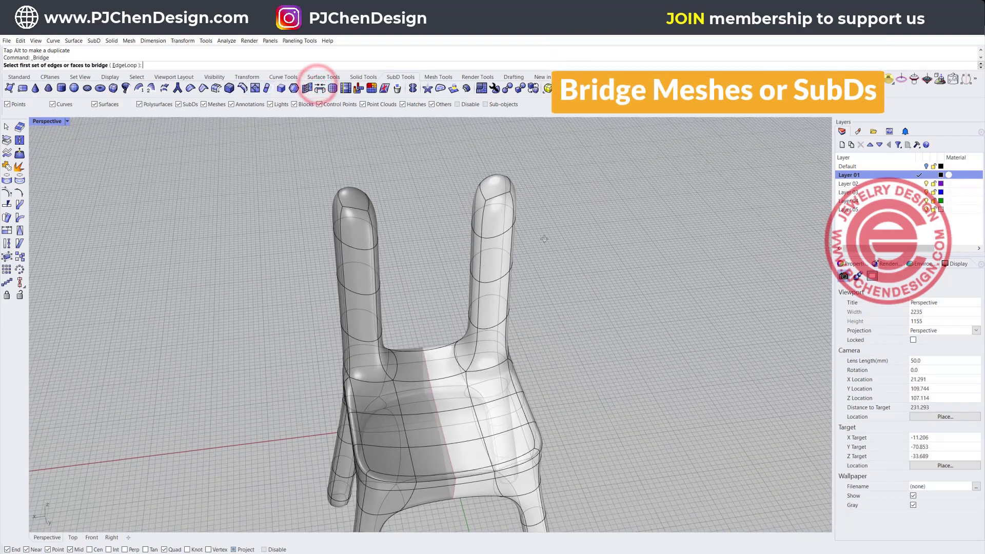
pyautogui.moveTo(543, 241); pyautogui.dragTo(506, 204, button='right')
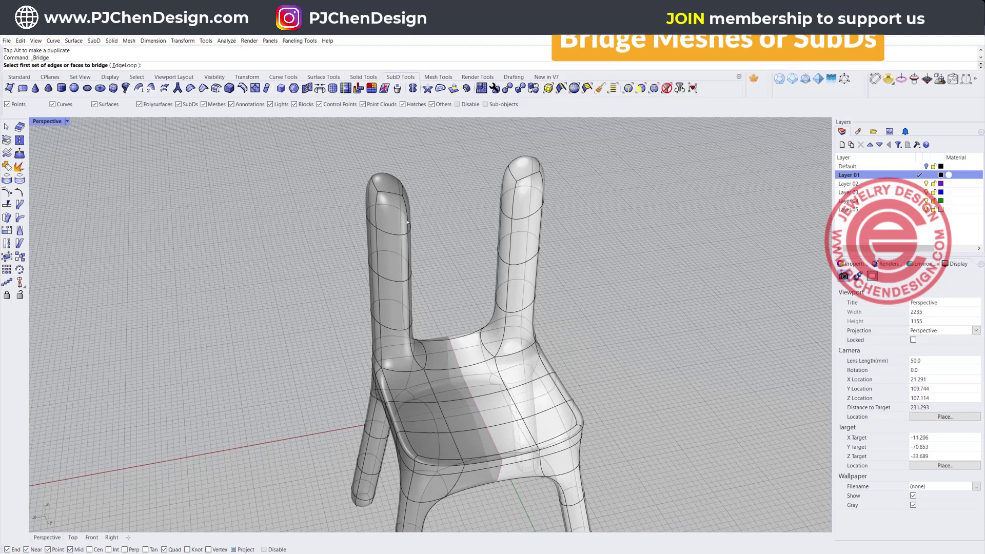
pyautogui.click(509, 198)
pyautogui.rightClick(506, 225)
pyautogui.moveTo(587, 240); pyautogui.dragTo(556, 241, button='right')
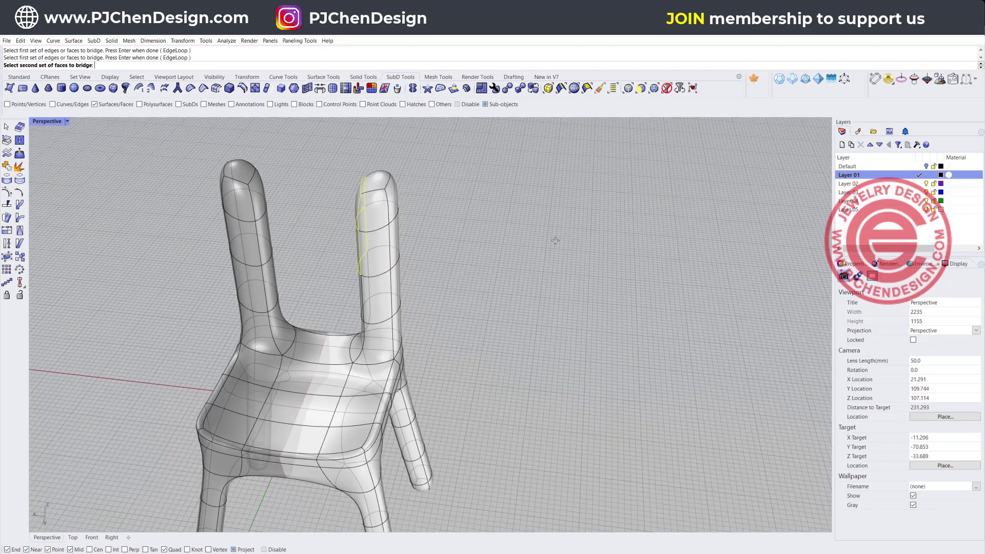
pyautogui.click(258, 205)
pyautogui.click(264, 229)
pyautogui.rightClick(265, 229)
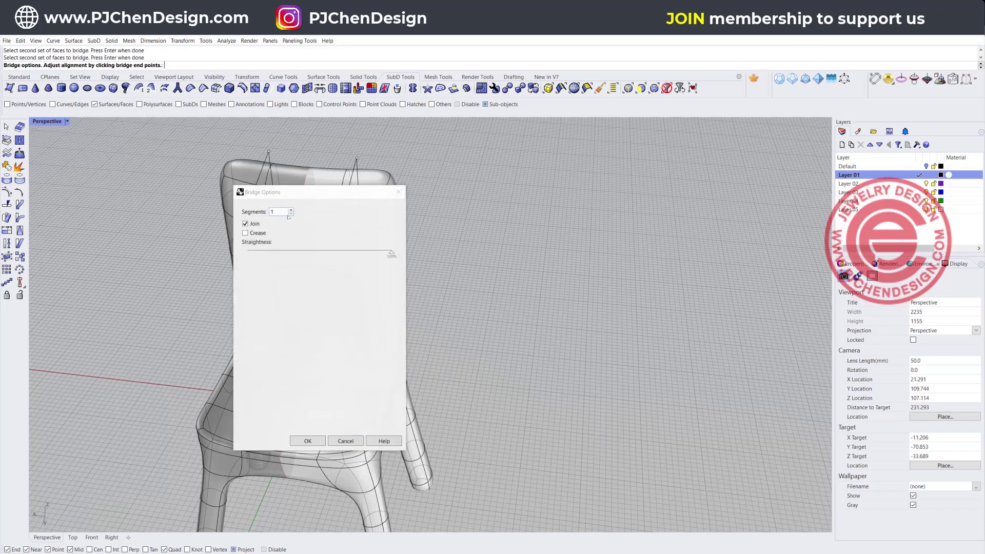
# Set the bridge to 3 segments with Join on and accept it
pyautogui.moveTo(346, 191); pyautogui.dragTo(600, 177)
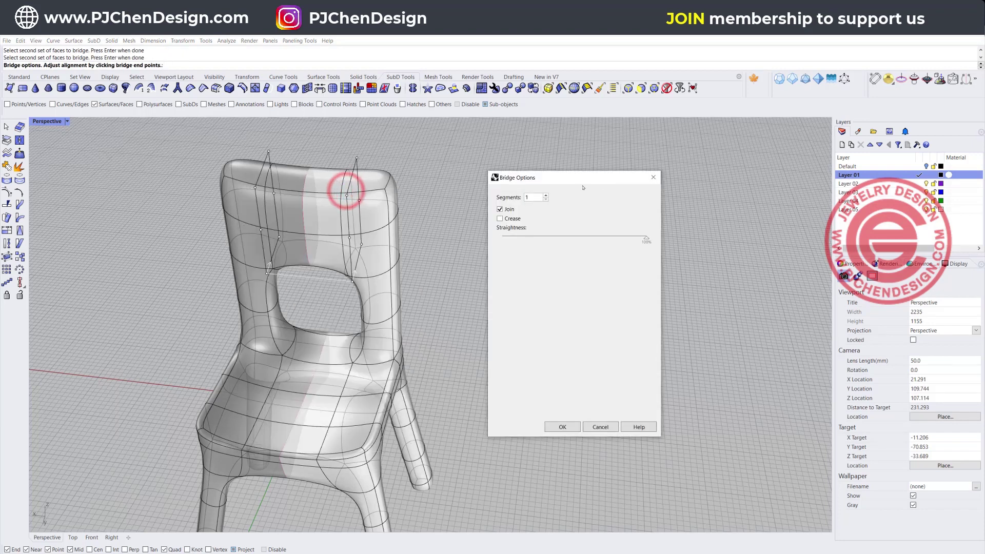
pyautogui.click(546, 196)
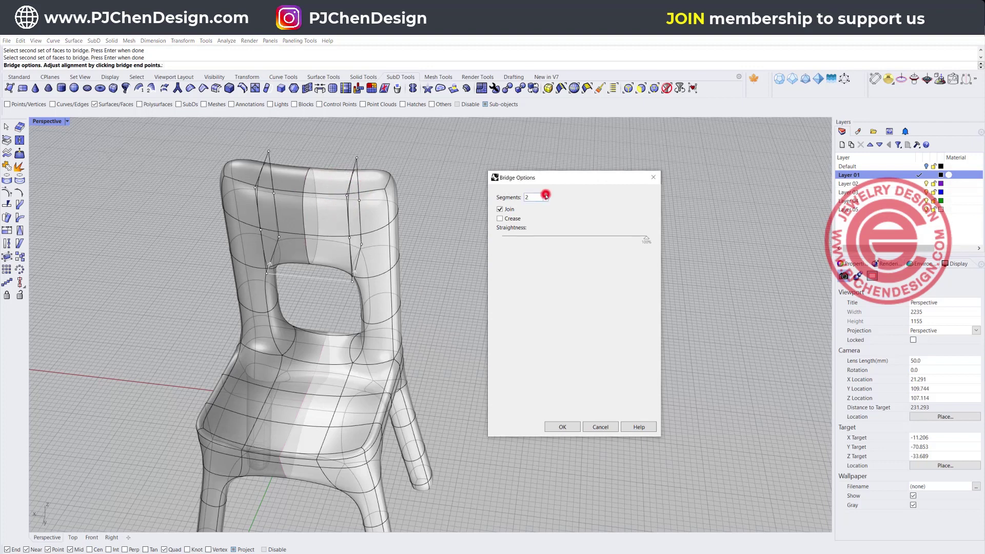
pyautogui.click(546, 195)
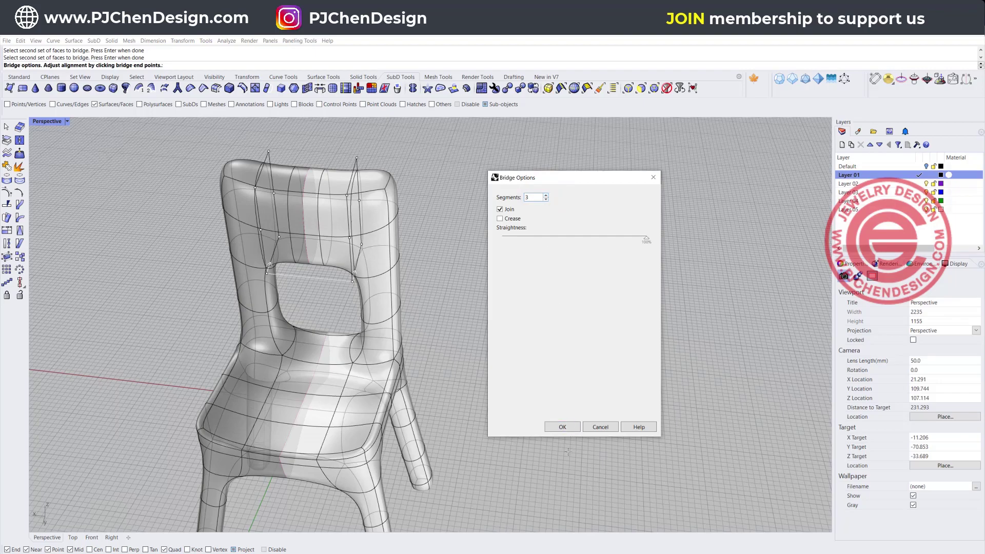
pyautogui.click(562, 426)
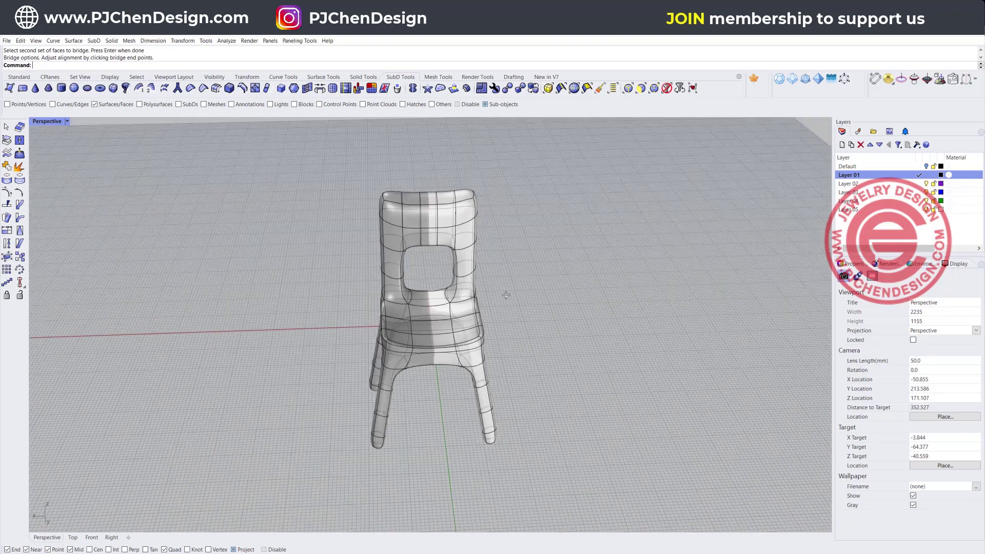
# Select the middle faces of the backrest, scale them thinner front to back, and move them backward to curve the backrest
pyautogui.moveTo(506, 295); pyautogui.dragTo(420, 248, button='right')
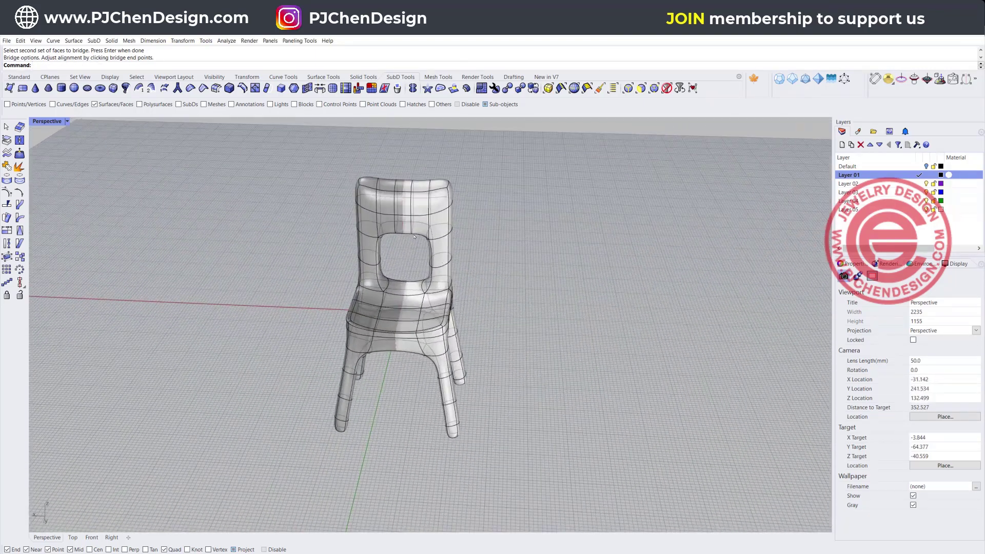
pyautogui.scroll(2, 419, 247)
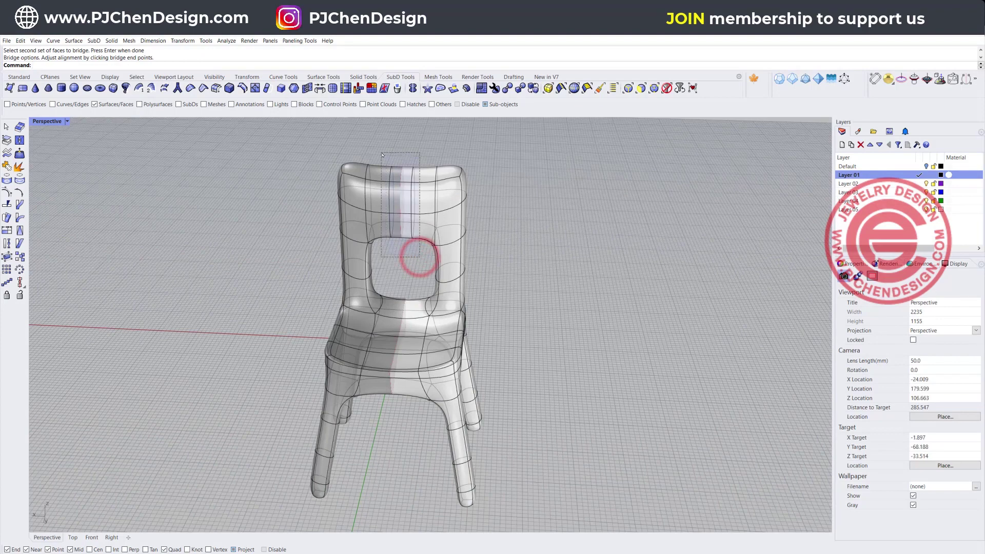
pyautogui.moveTo(420, 257); pyautogui.dragTo(396, 176)
pyautogui.doubleClick(50, 123)
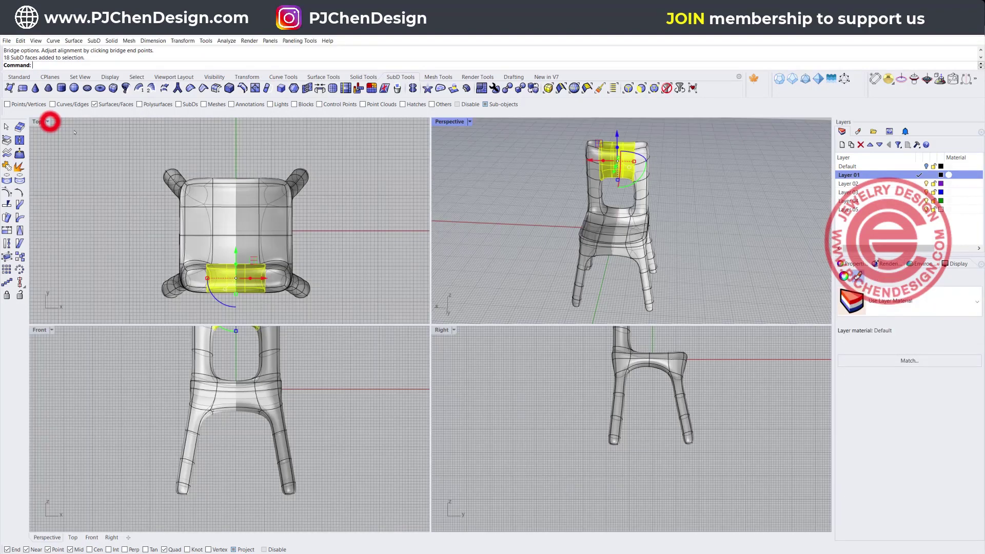
pyautogui.scroll(4, 247, 237)
pyautogui.moveTo(250, 273); pyautogui.dragTo(254, 256)
pyautogui.moveTo(249, 215); pyautogui.dragTo(247, 250)
pyautogui.click(522, 183)
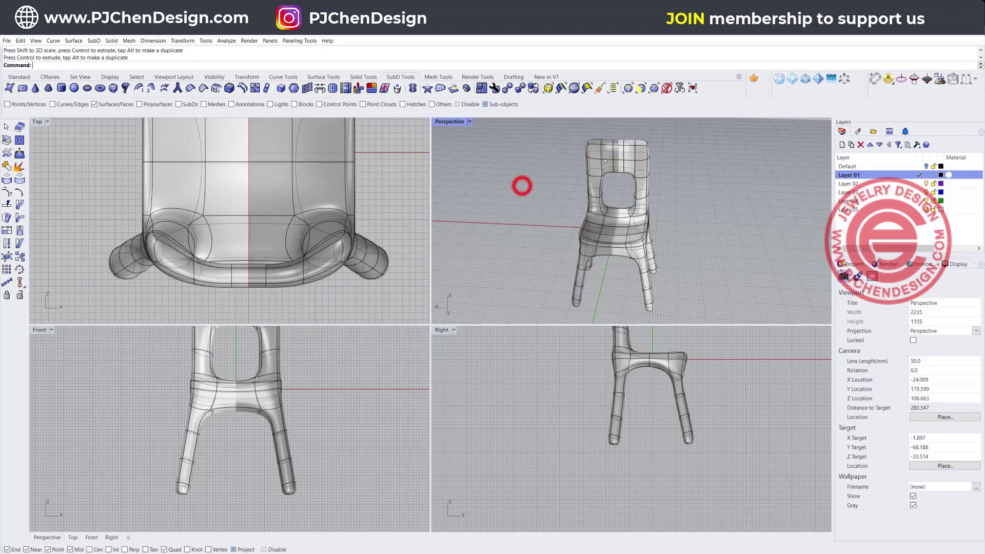
pyautogui.scroll(5, 522, 183)
pyautogui.click(625, 185)
pyautogui.keyDown('ctrl'); pyautogui.keyDown('shift'); pyautogui.click(623, 152); pyautogui.keyUp('shift'); pyautogui.keyUp('ctrl')
pyautogui.moveTo(206, 388); pyautogui.dragTo(203, 468, button='right')
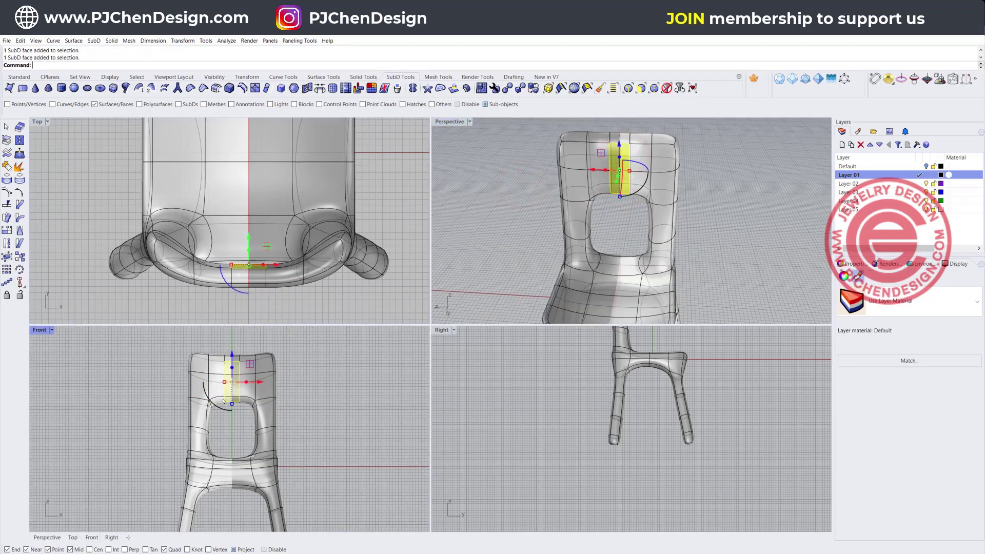
pyautogui.scroll(7, 232, 411)
pyautogui.click(246, 426)
# Select the central column of backrest faces, front and back, and move it slightly backward to round out the curve
pyautogui.scroll(-5, 251, 439)
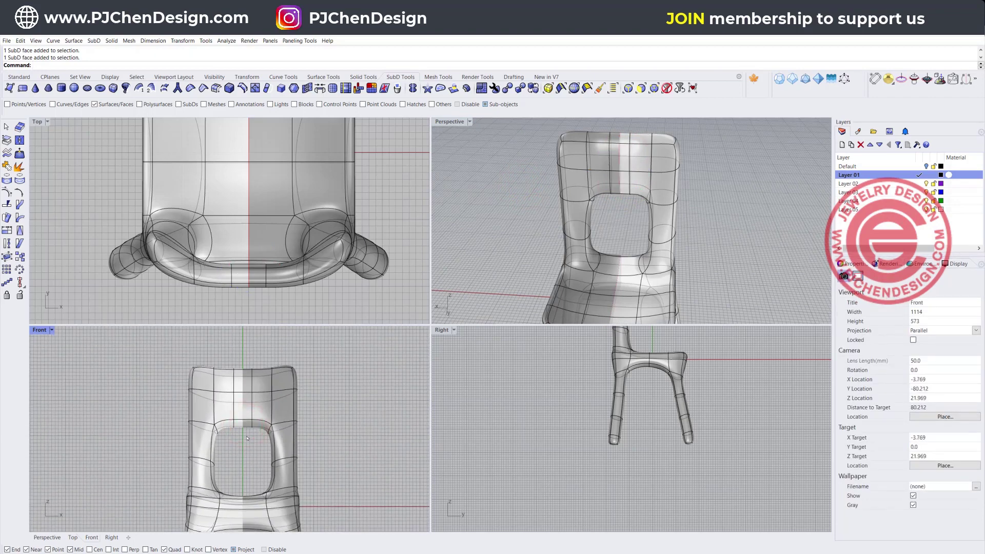
pyautogui.keyDown('ctrl'); pyautogui.keyDown('shift'); pyautogui.moveTo(241, 380); pyautogui.dragTo(240, 365); pyautogui.keyUp('shift'); pyautogui.keyUp('ctrl')
pyautogui.moveTo(245, 293); pyautogui.dragTo(252, 246, button='right')
pyautogui.moveTo(256, 255); pyautogui.dragTo(260, 265)
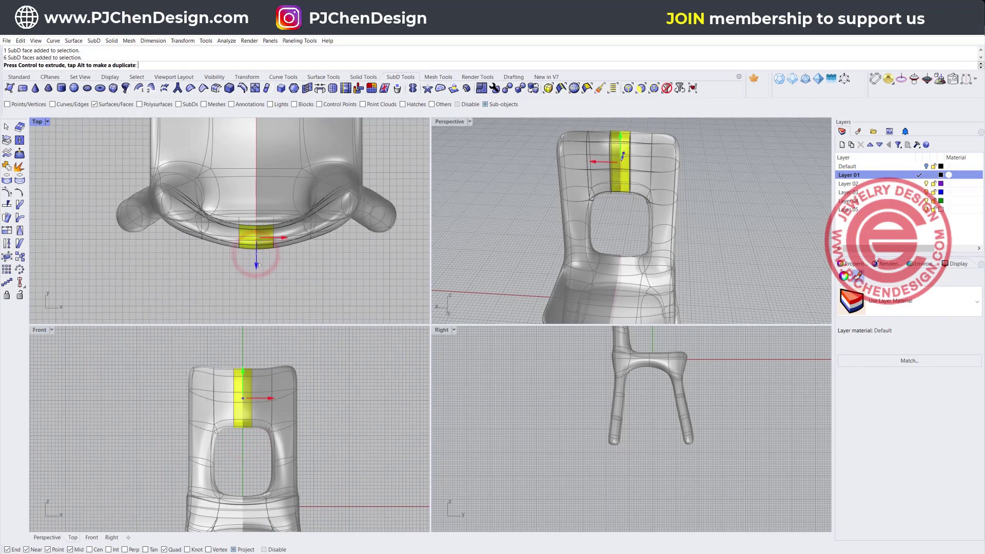
pyautogui.click(325, 268)
# Inspect the chair's curved backrest, seat and legs from several angles in an enlarged Perspective view
pyautogui.moveTo(580, 226); pyautogui.dragTo(610, 235, button='right')
pyautogui.doubleClick(442, 121)
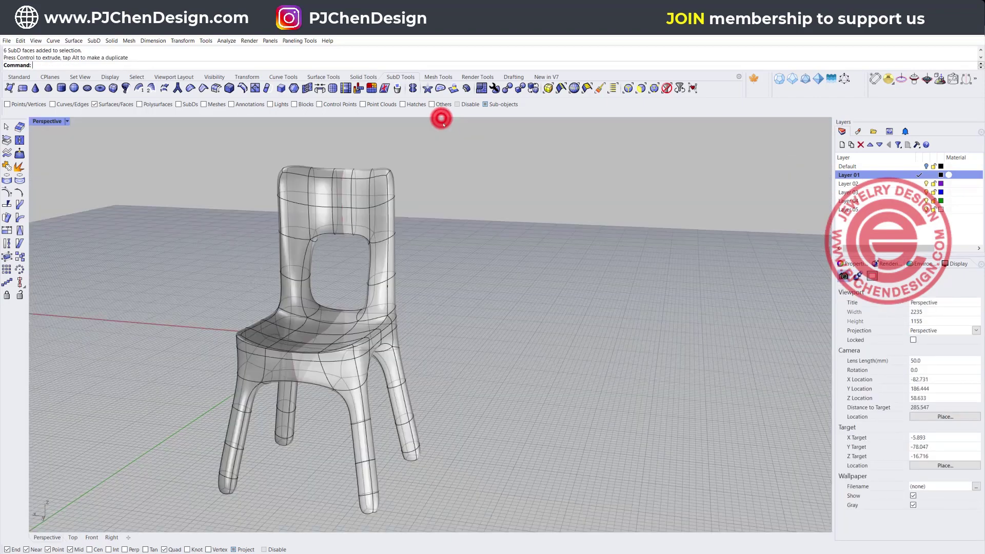
pyautogui.moveTo(390, 231); pyautogui.dragTo(330, 275, button='right')
pyautogui.scroll(2, 330, 276)
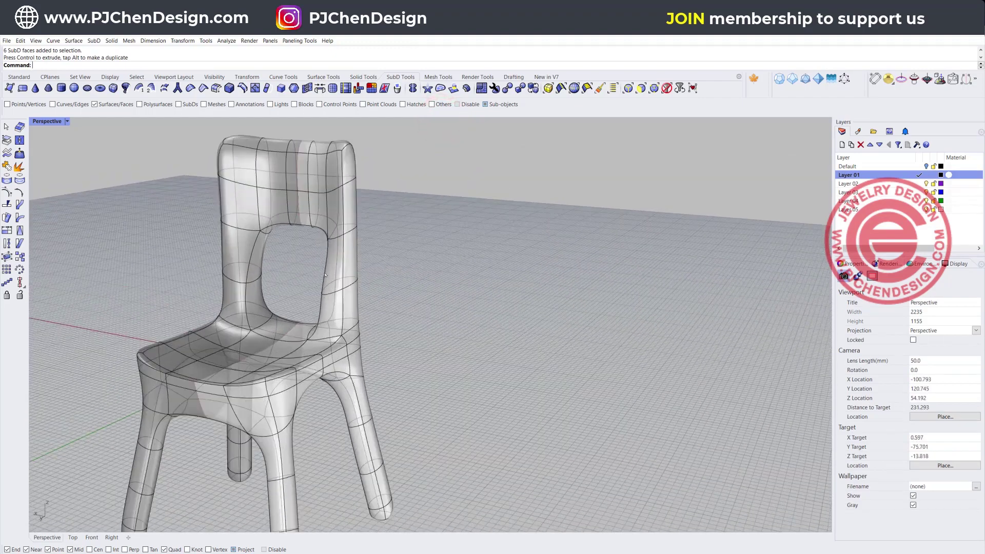
pyautogui.moveTo(393, 246); pyautogui.dragTo(464, 277, button='right')
pyautogui.scroll(-4, 454, 242)
pyautogui.scroll(2, 406, 276)
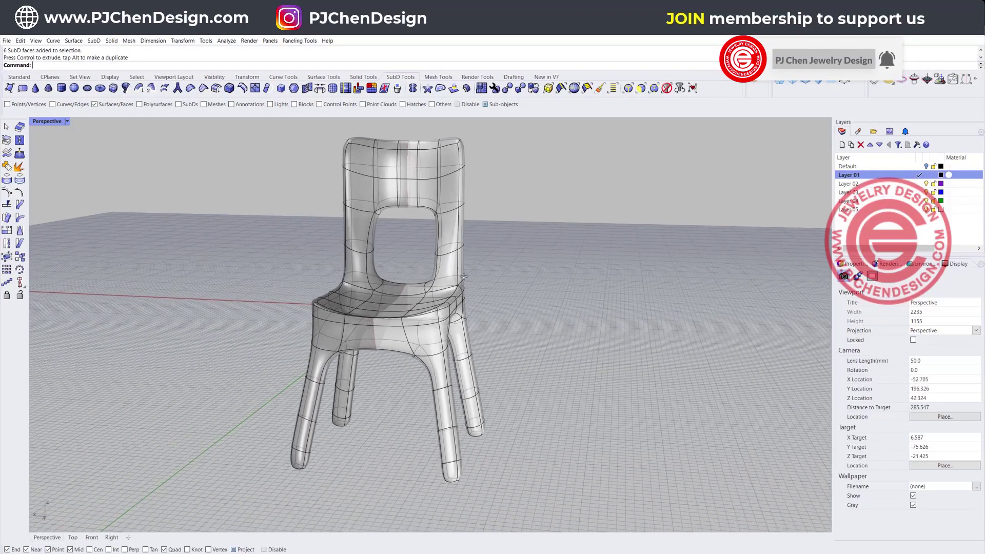